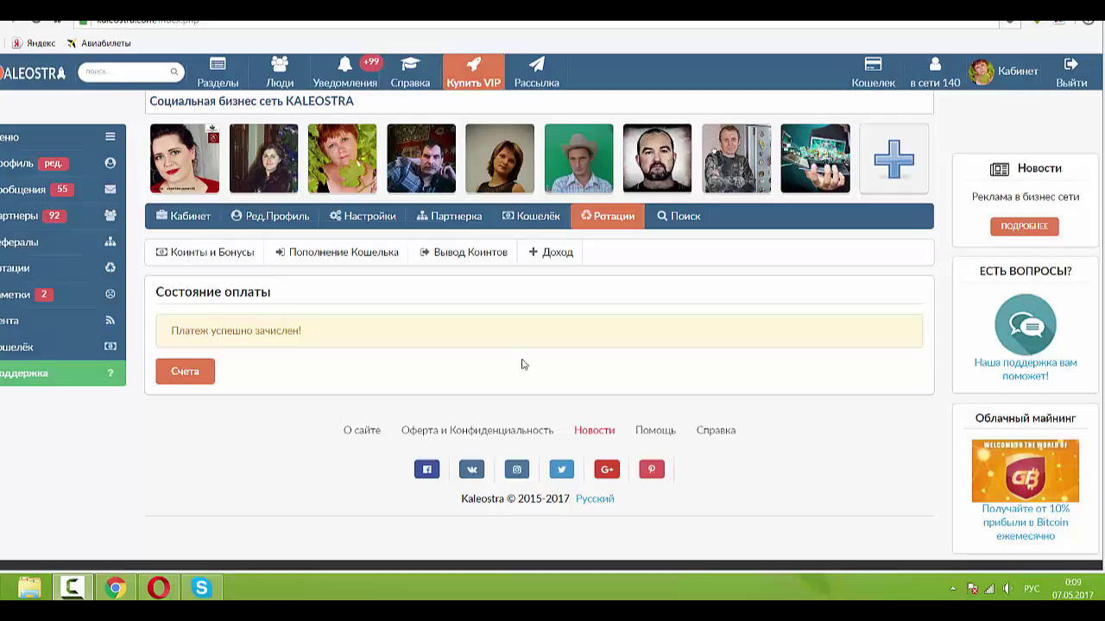
Open the news article about advertising in the business network and read through it.
{"action": "left_click", "coordinate": [1023, 227]}
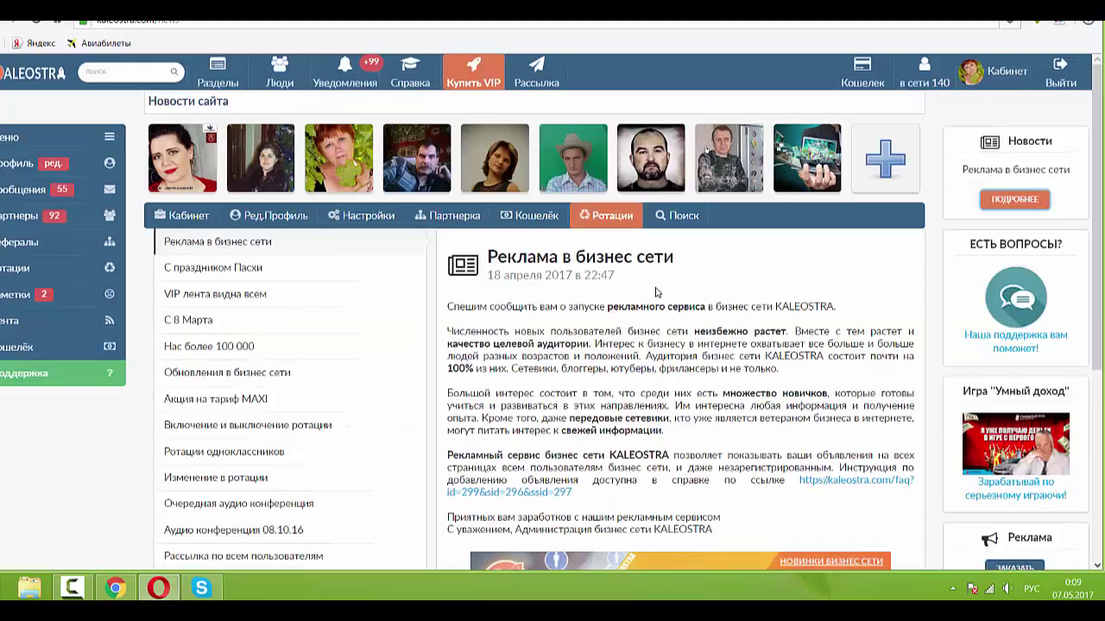
{"action": "scroll", "coordinate": [604, 309], "scroll_direction": "down", "scroll_amount": 1}
{"action": "scroll", "coordinate": [604, 309], "scroll_direction": "down", "scroll_amount": 1}
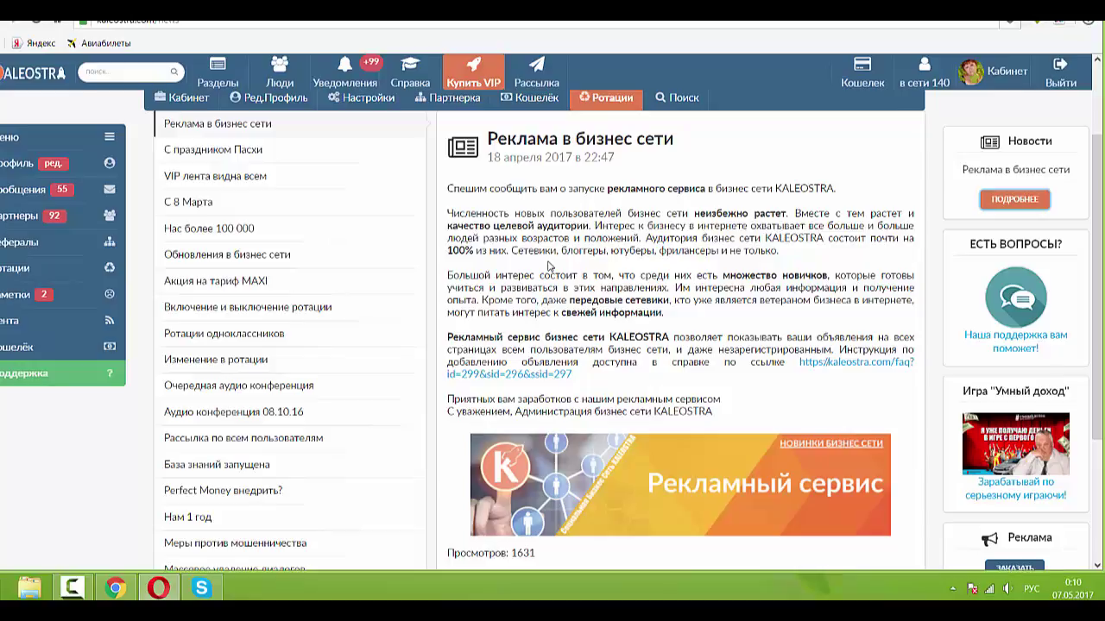
{"action": "scroll", "coordinate": [547, 265], "scroll_direction": "down", "scroll_amount": 1}
{"action": "scroll", "coordinate": [549, 268], "scroll_direction": "down", "scroll_amount": 1}
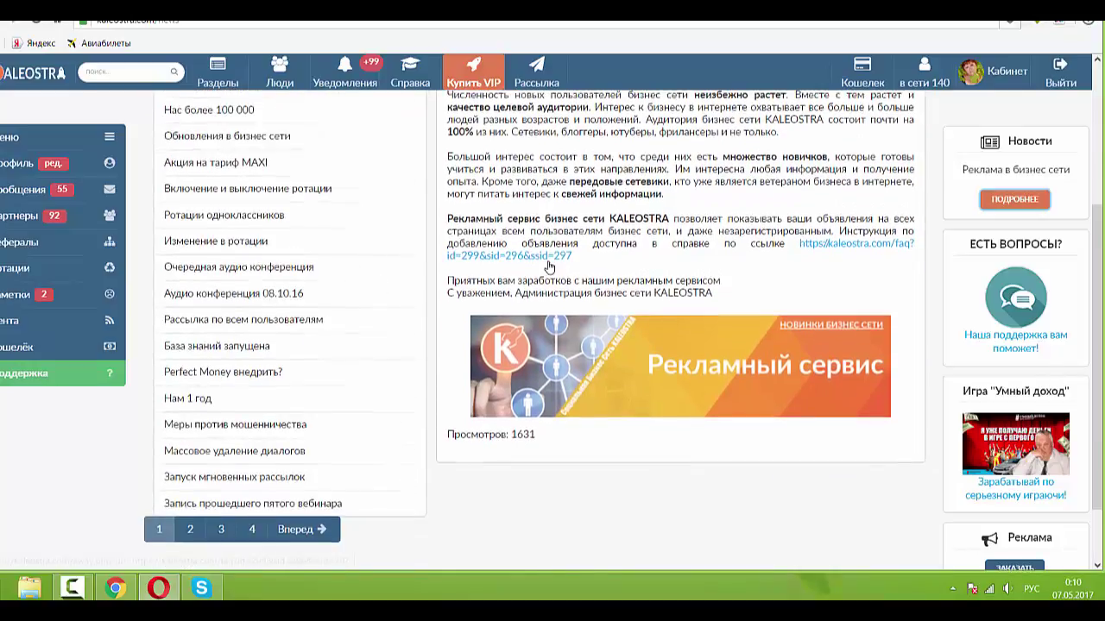
{"action": "scroll", "coordinate": [548, 266], "scroll_direction": "down", "scroll_amount": 1}
{"action": "scroll", "coordinate": [548, 266], "scroll_direction": "up", "scroll_amount": 3}
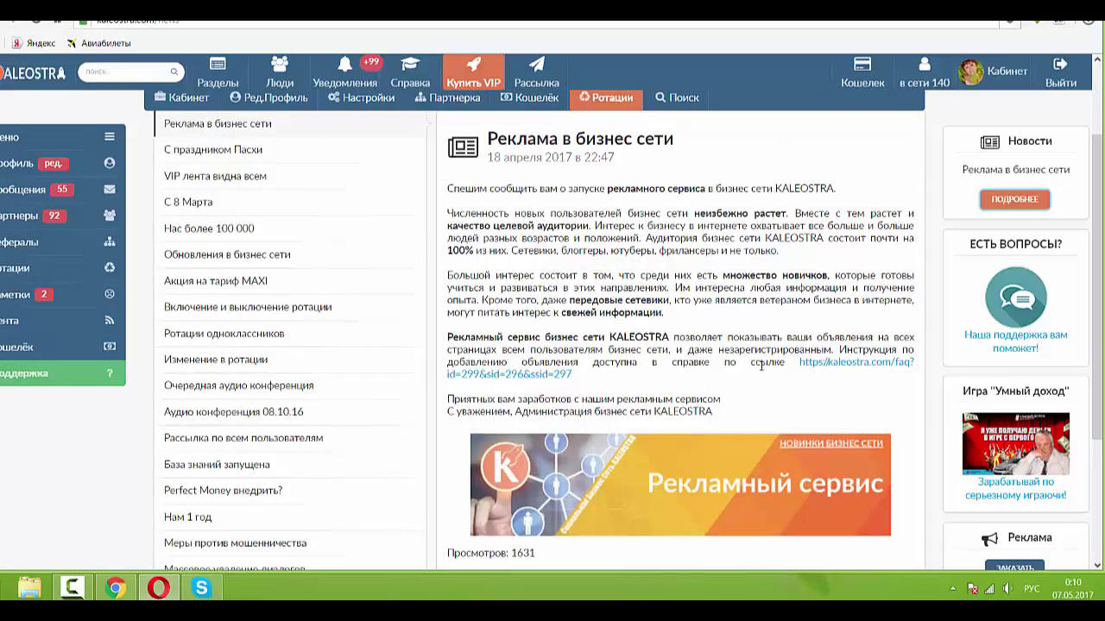
Open the help article linked in the news item, review the targeted ad conditions and go to the targeted ad creation page.
{"action": "left_click", "coordinate": [807, 368]}
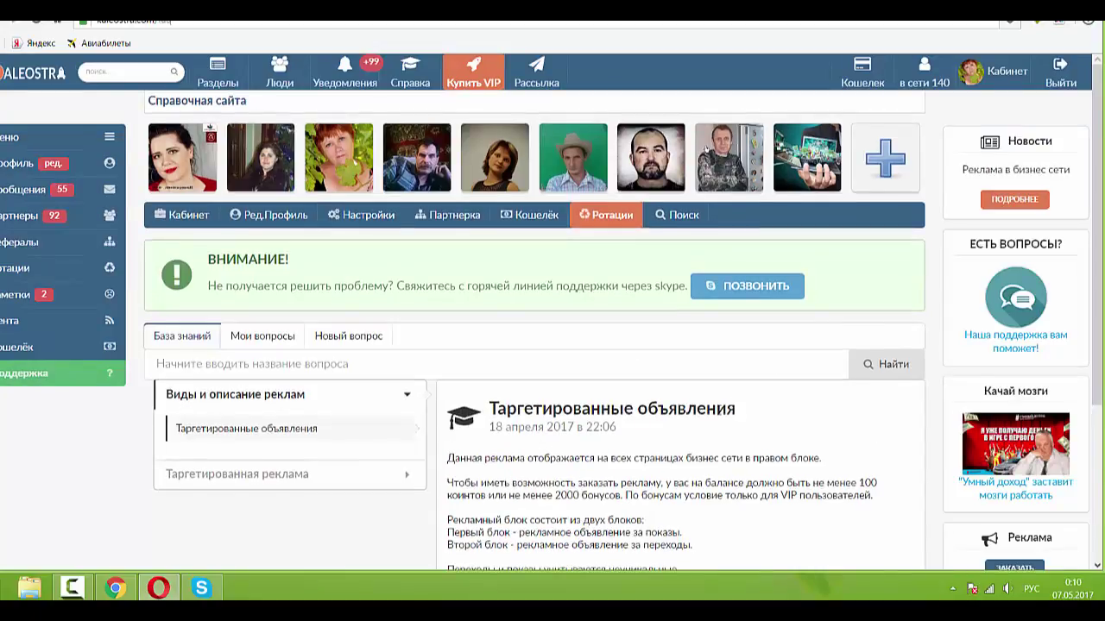
{"action": "scroll", "coordinate": [718, 411], "scroll_direction": "down", "scroll_amount": 2}
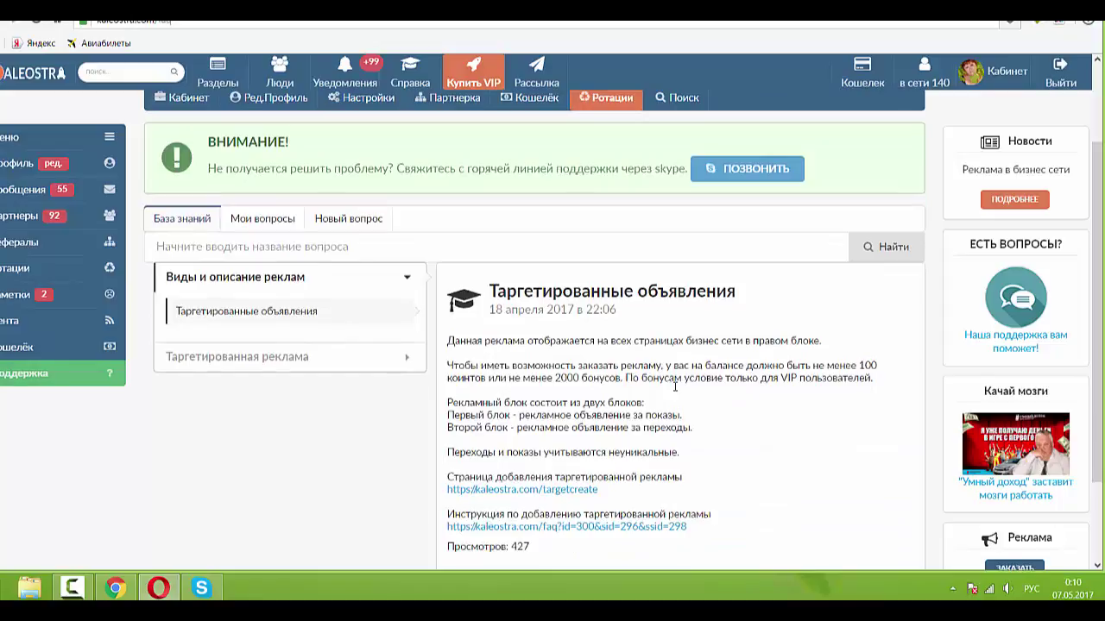
{"action": "scroll", "coordinate": [684, 403], "scroll_direction": "down", "scroll_amount": 1}
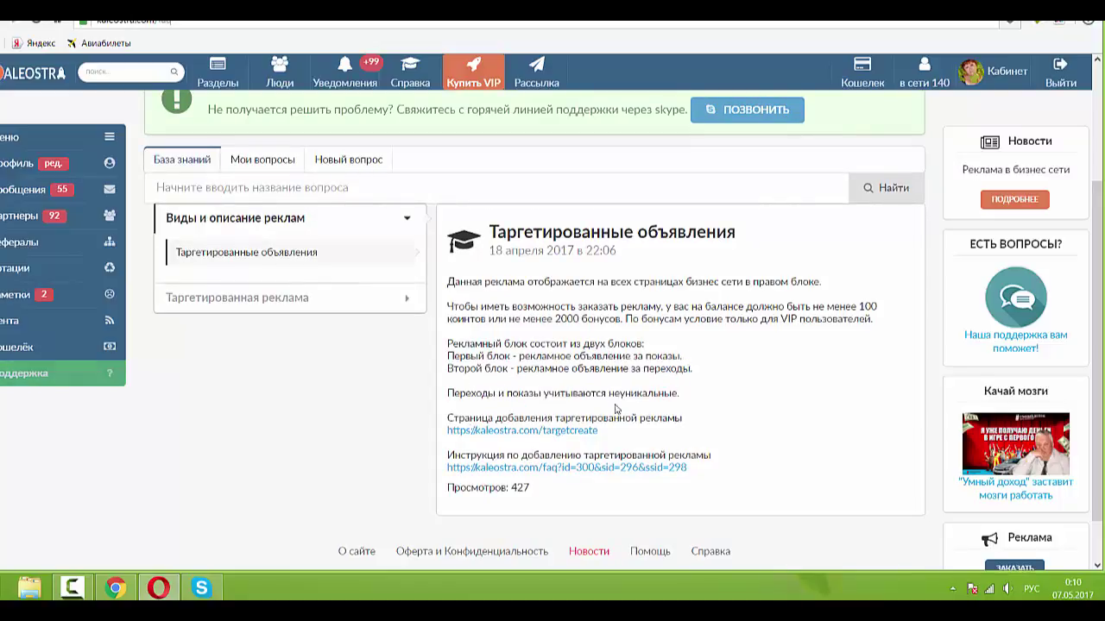
{"action": "left_click", "coordinate": [497, 431]}
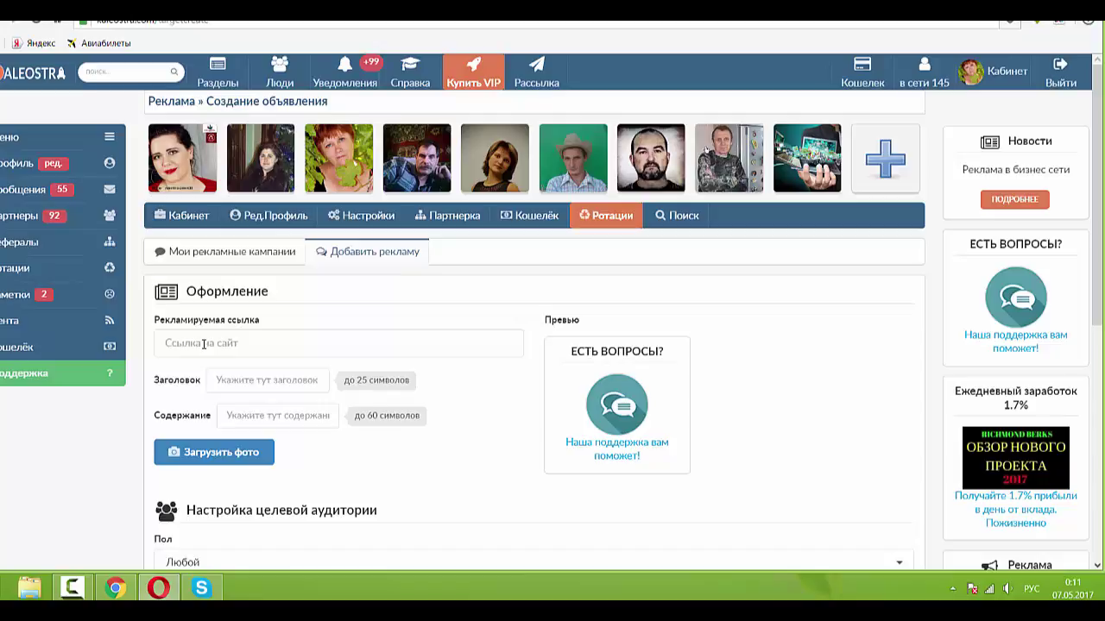
{"action": "left_click", "coordinate": [190, 342]}
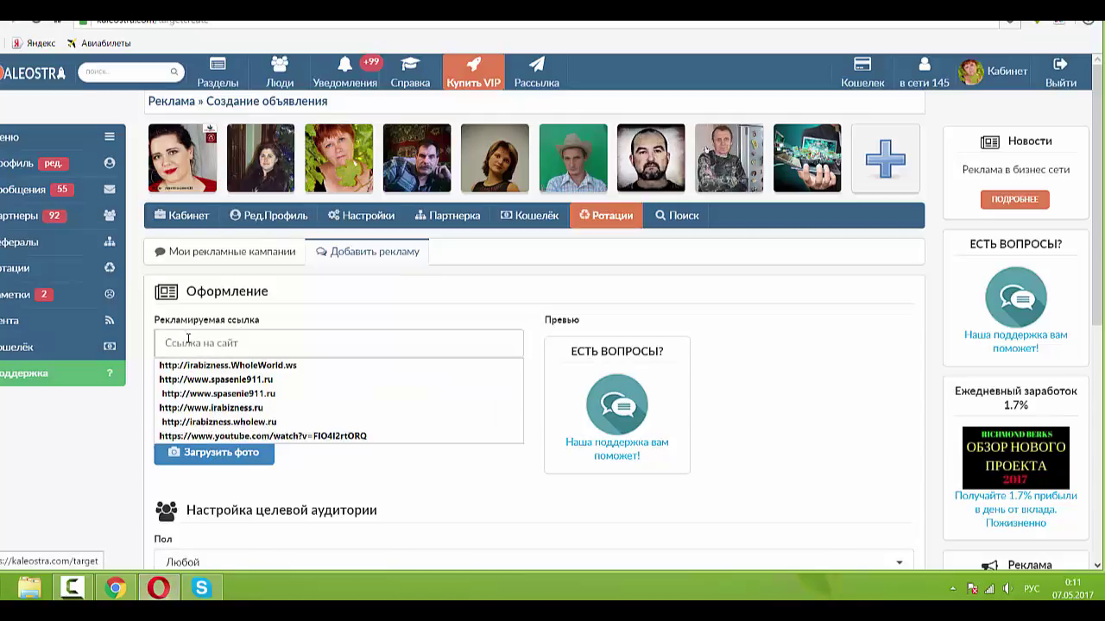
{"action": "right_click", "coordinate": [188, 340]}
{"action": "left_click", "coordinate": [229, 417]}
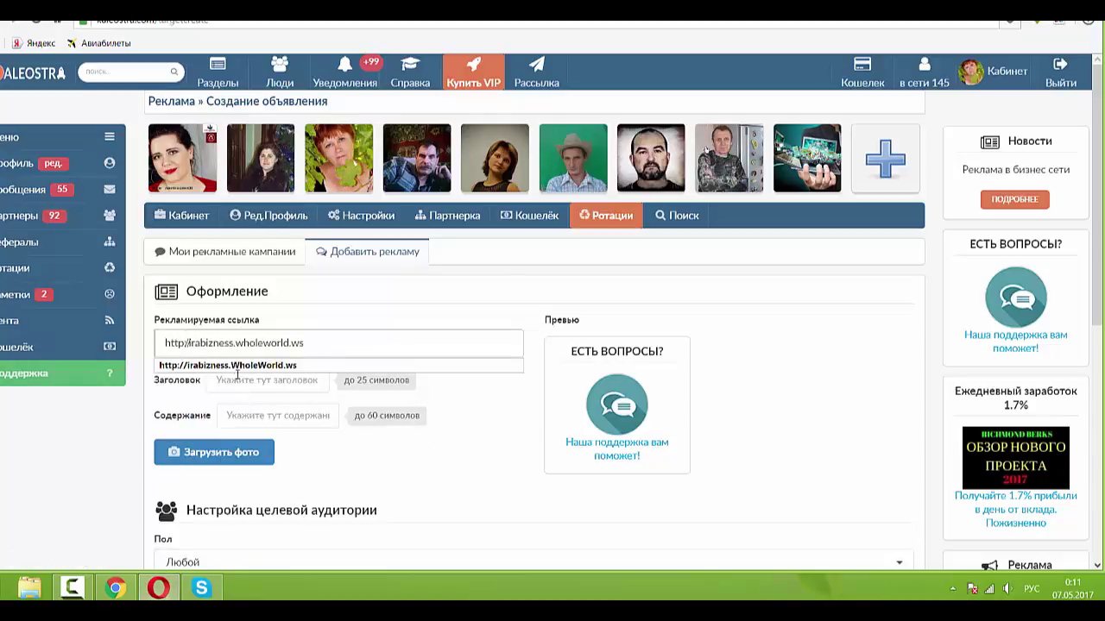
{"action": "left_click", "coordinate": [236, 369]}
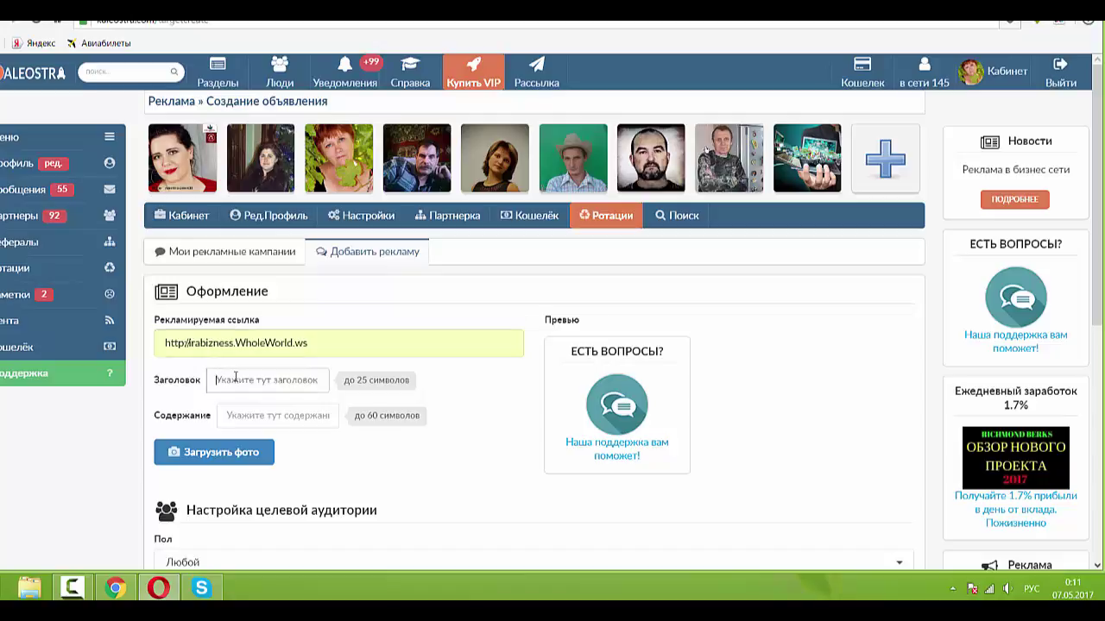
Enter "Получаю деньги" as the beginning of the ad title.
{"action": "left_click", "coordinate": [235, 377]}
{"action": "type", "text": "Пол"}
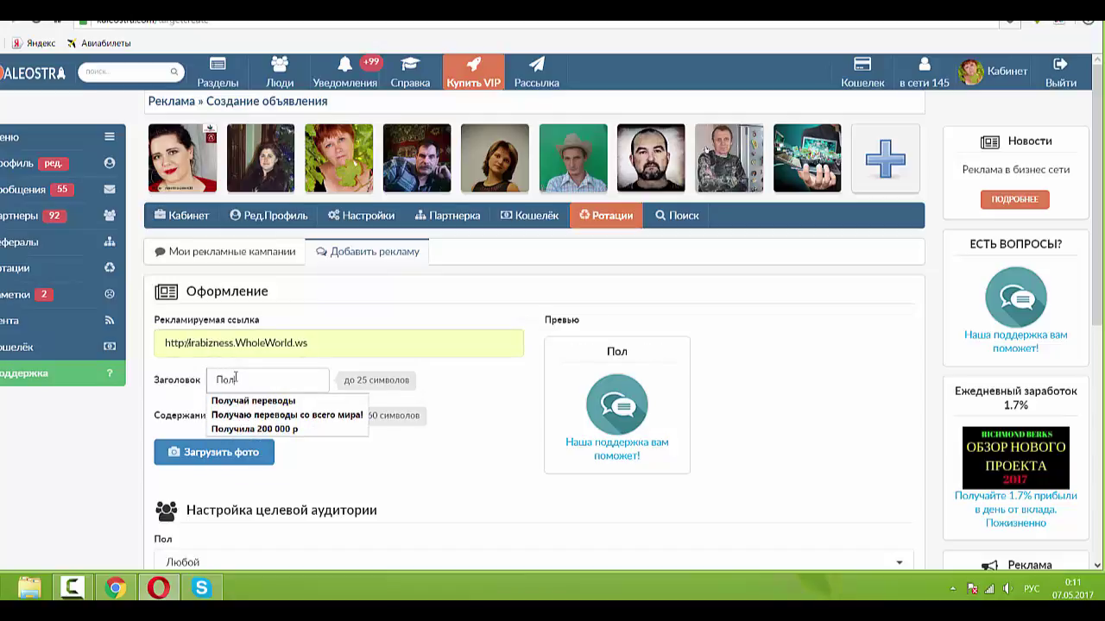
{"action": "left_click", "coordinate": [238, 430]}
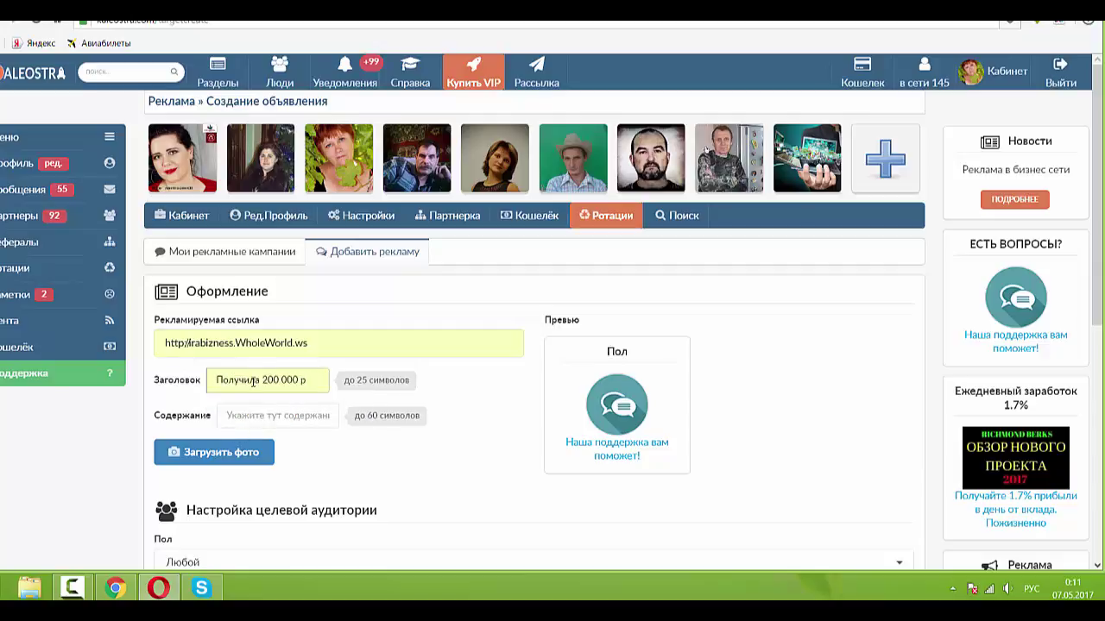
{"action": "left_click_drag", "start_coordinate": [306, 379], "coordinate": [243, 382]}
{"action": "type", "text": "а"}
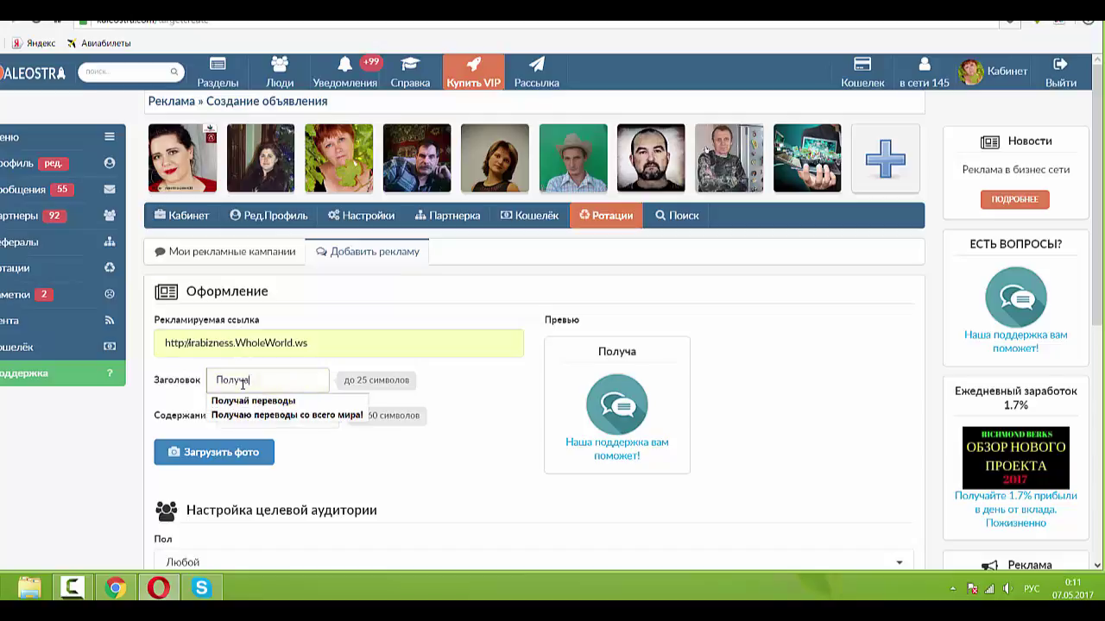
{"action": "type", "text": "ю деньги"}
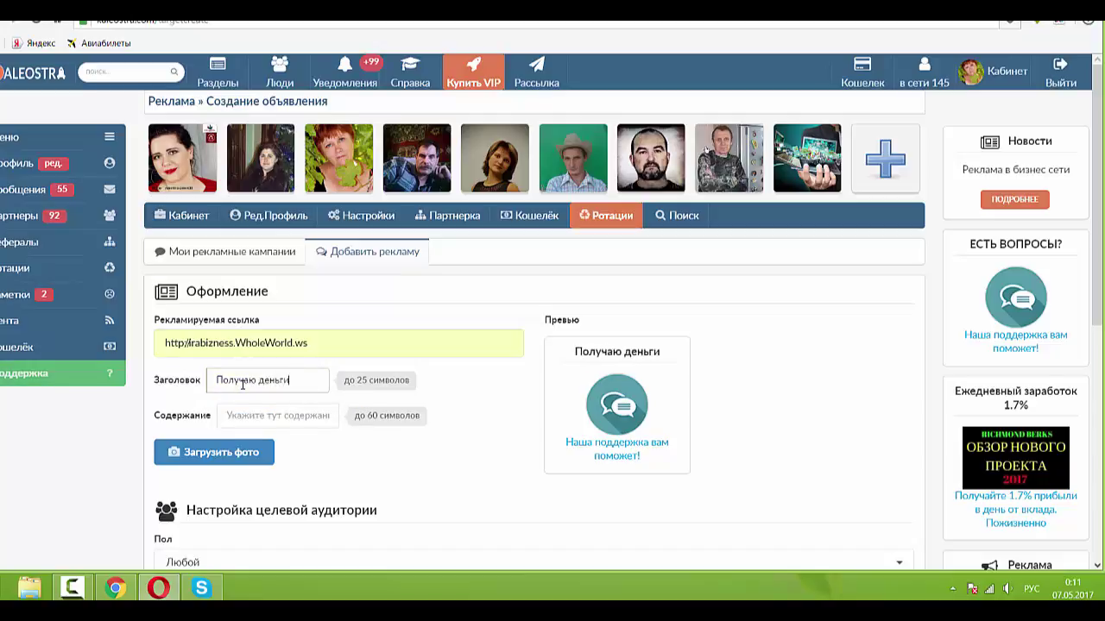
{"action": "type", "text": " со всего м"}
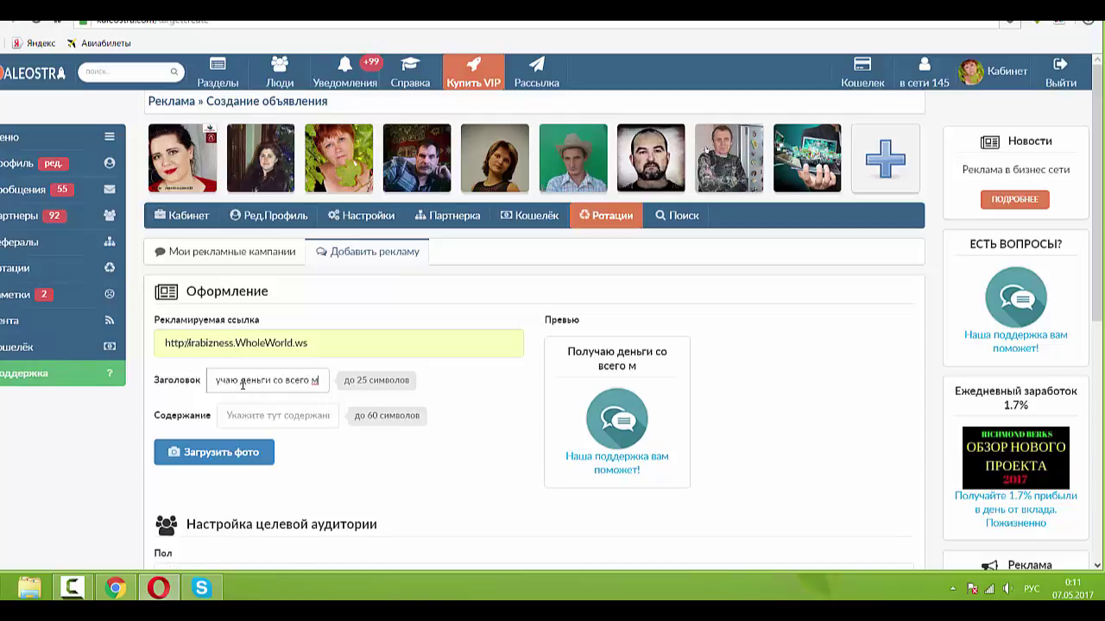
{"action": "key", "text": "BackSpace"}
{"action": "key", "text": "BackSpace"}
{"action": "key", "text": "BackSpace"}
{"action": "key", "text": "BackSpace"}
{"action": "key", "text": "BackSpace"}
{"action": "key", "text": "BackSpace"}
{"action": "key", "text": "BackSpace"}
{"action": "key", "text": "BackSpace"}
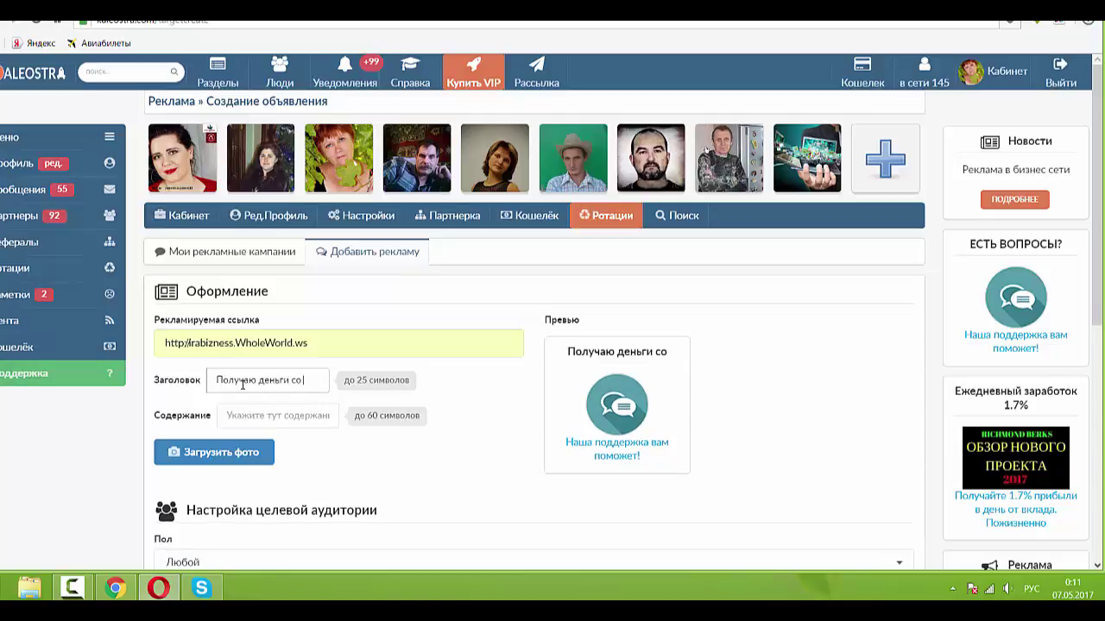
{"action": "key", "text": "BackSpace"}
Complete the ad title with "тут!" and set the content text to "Так работает проект Whole World".
{"action": "type", "text": "т"}
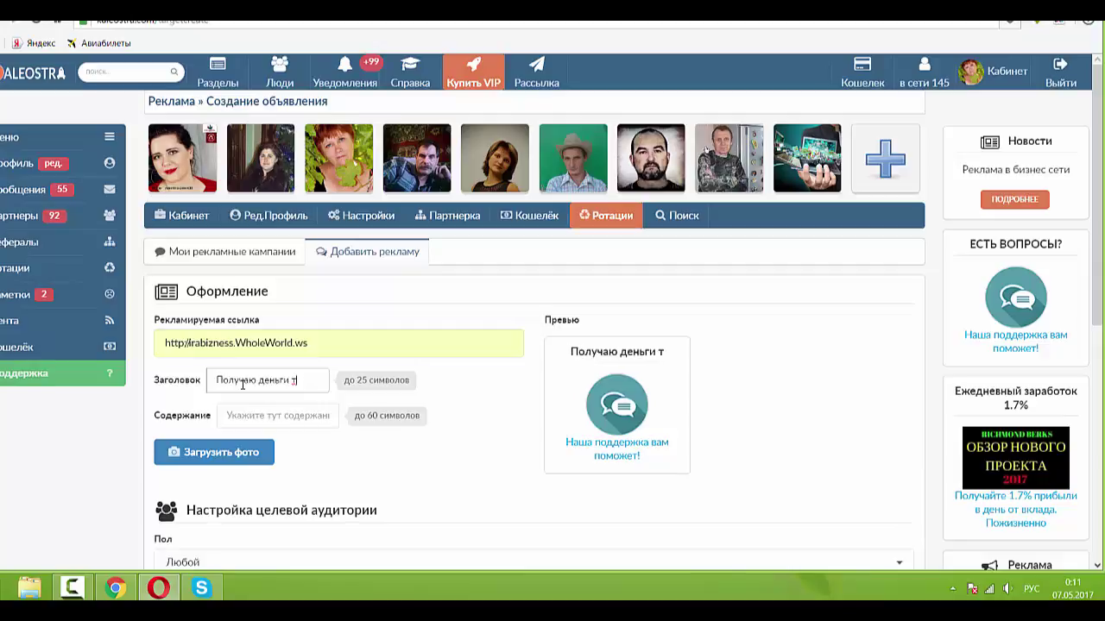
{"action": "type", "text": "ут!"}
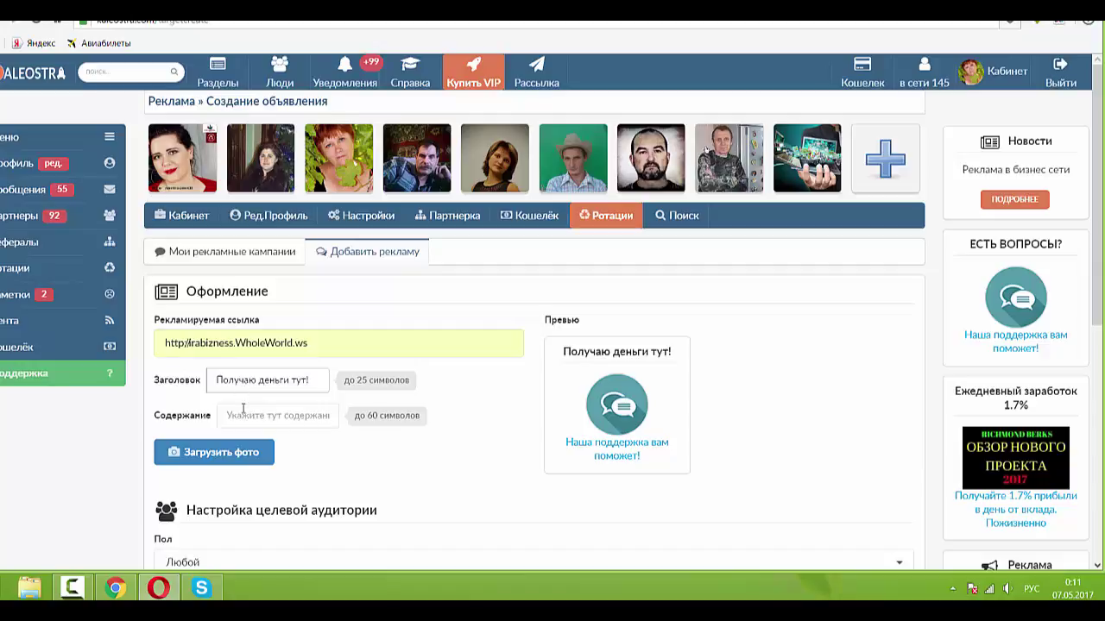
{"action": "left_click", "coordinate": [241, 415]}
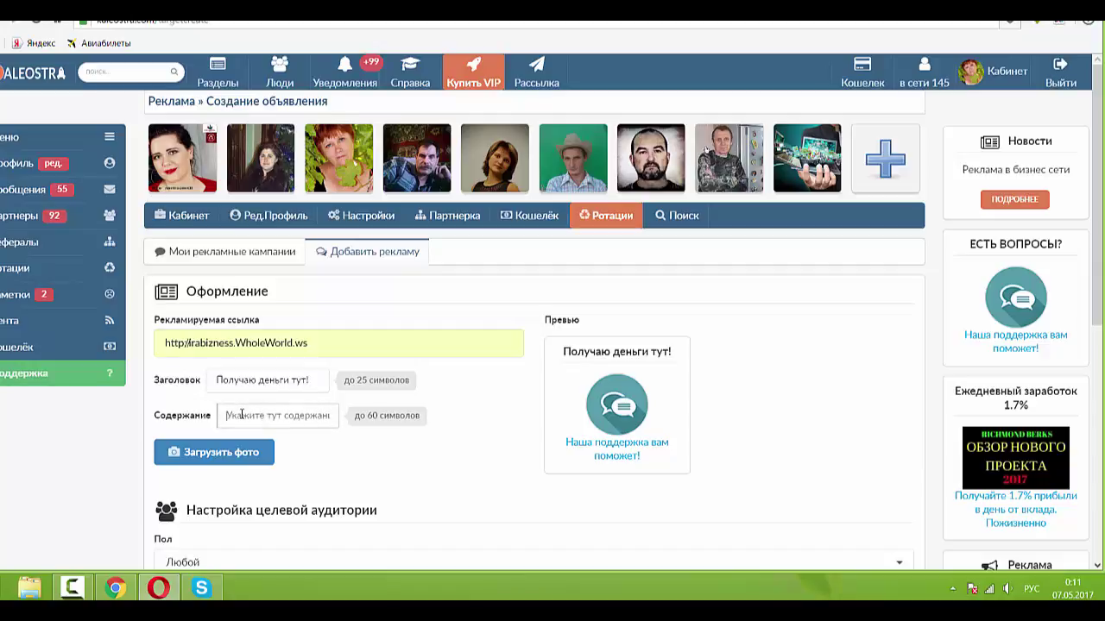
{"action": "type", "text": "Так ра"}
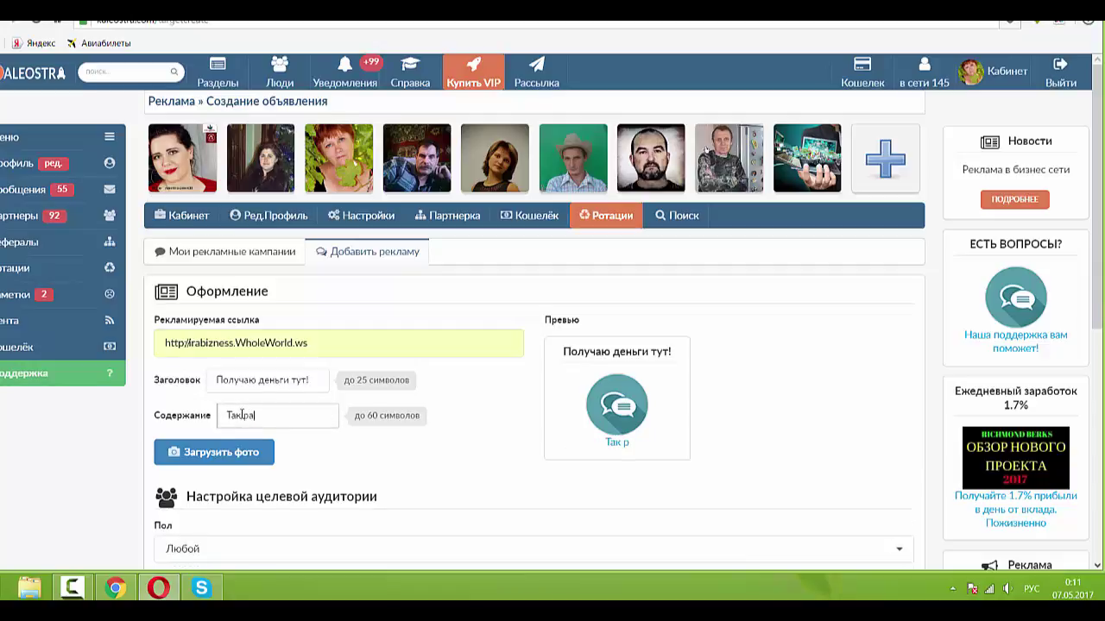
{"action": "type", "text": "ботает пр"}
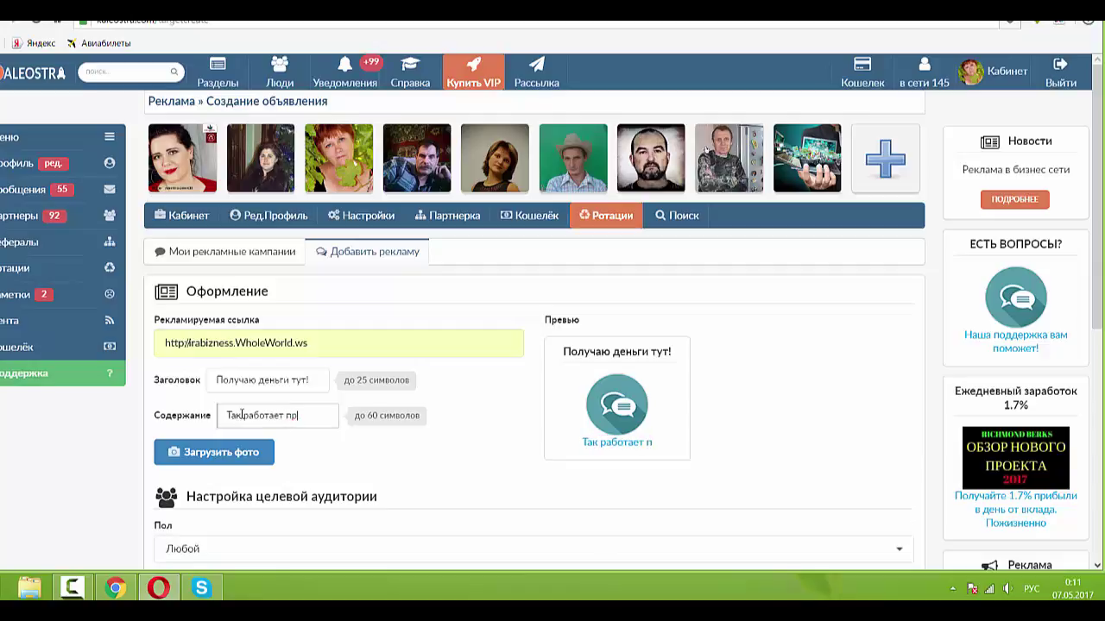
{"action": "type", "text": "оект "}
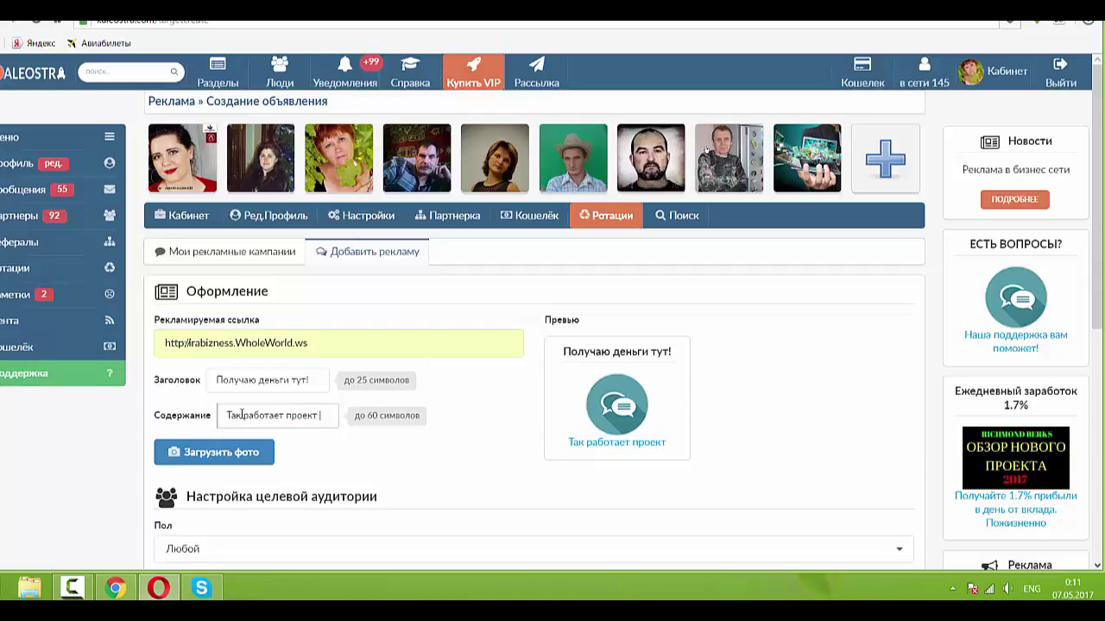
{"action": "type", "text": "Whol"}
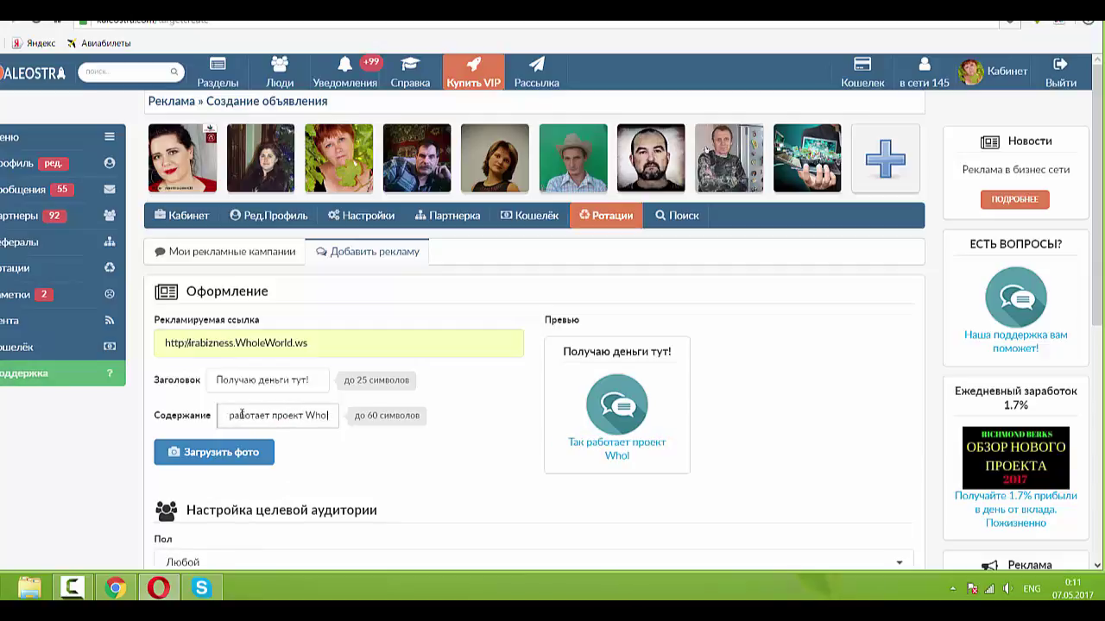
{"action": "type", "text": "e Worl"}
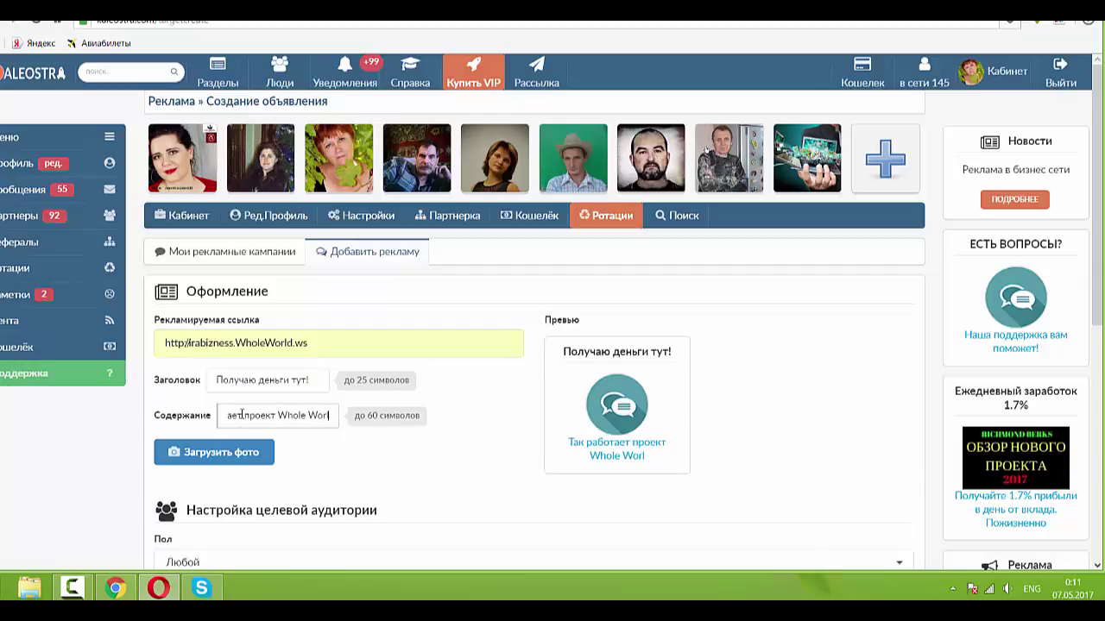
{"action": "type", "text": "d"}
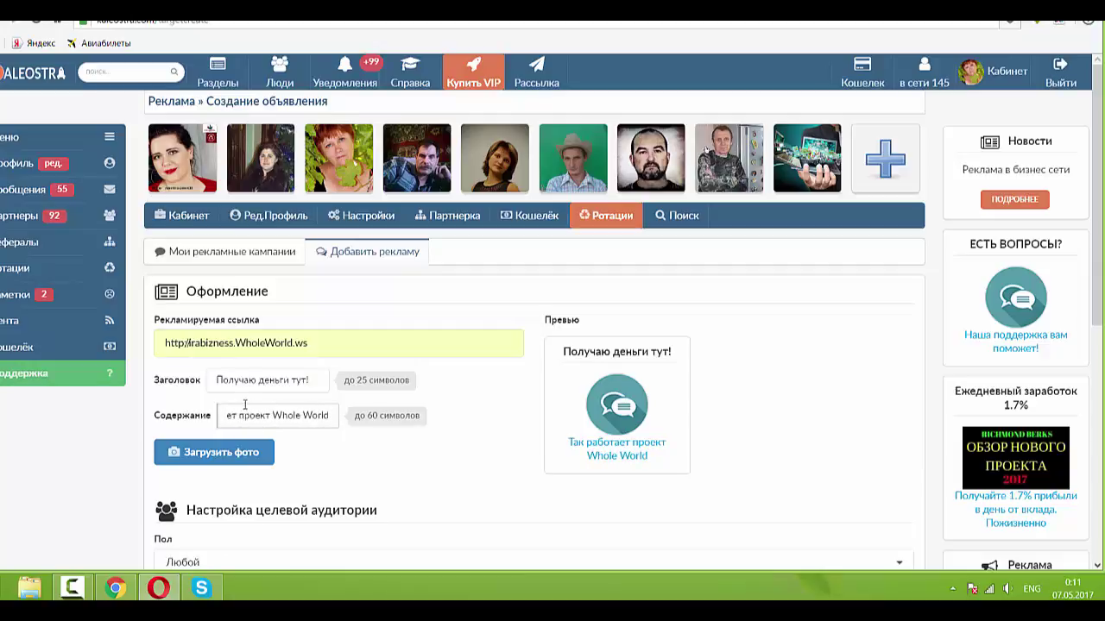
Upload the image "ед кош" from the Изображения folder as the ad photo.
{"action": "left_click", "coordinate": [209, 453]}
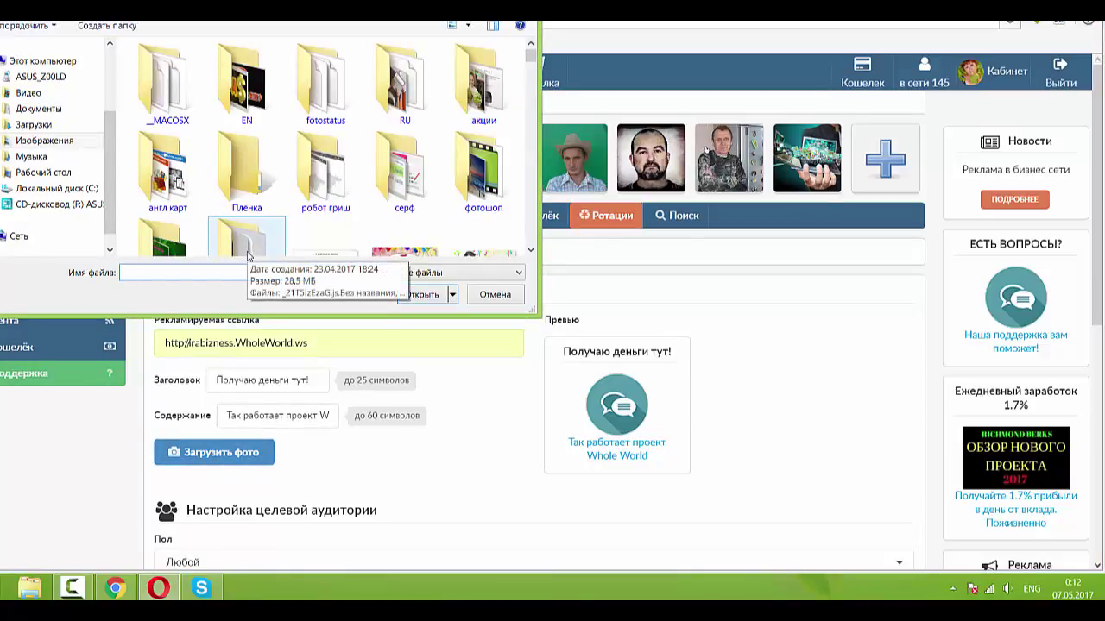
{"action": "scroll", "coordinate": [248, 242], "scroll_direction": "down", "scroll_amount": 3}
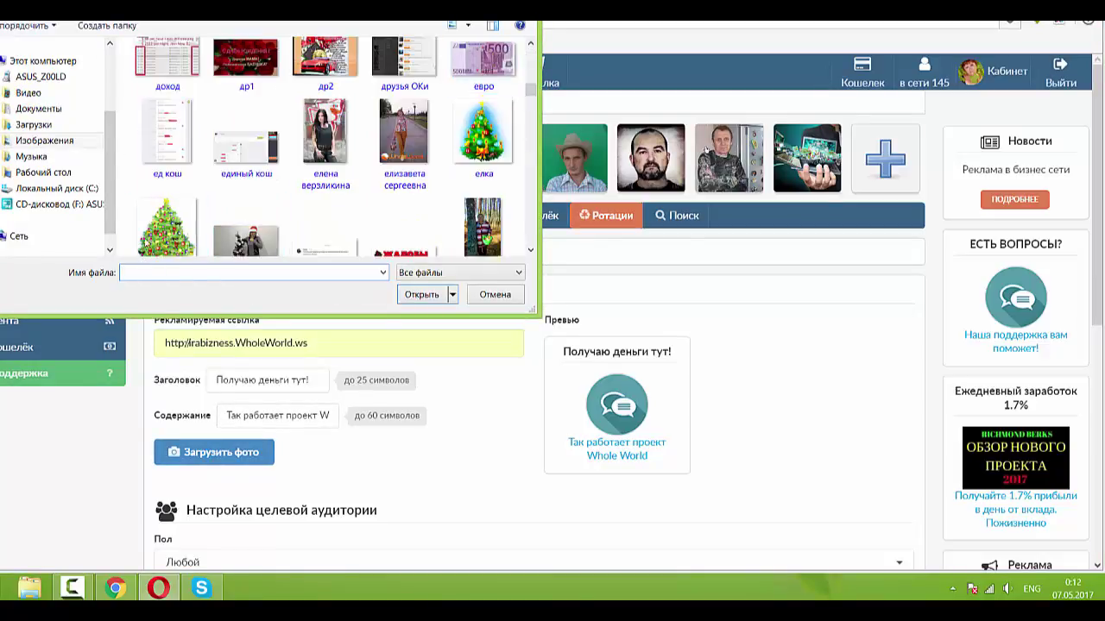
{"action": "left_click", "coordinate": [169, 151]}
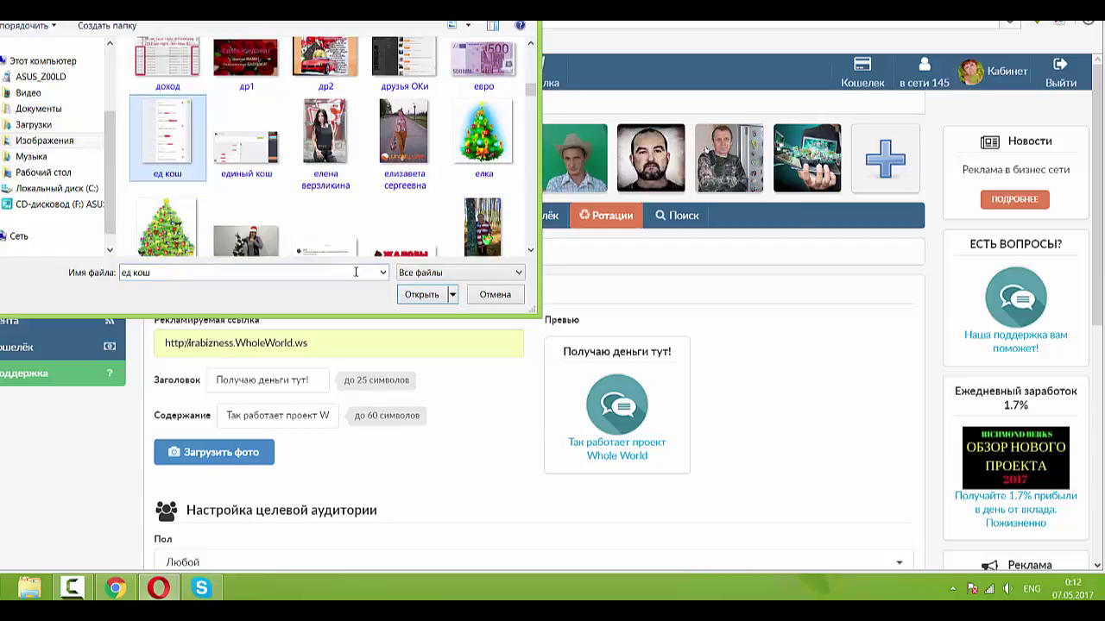
{"action": "left_click", "coordinate": [408, 296]}
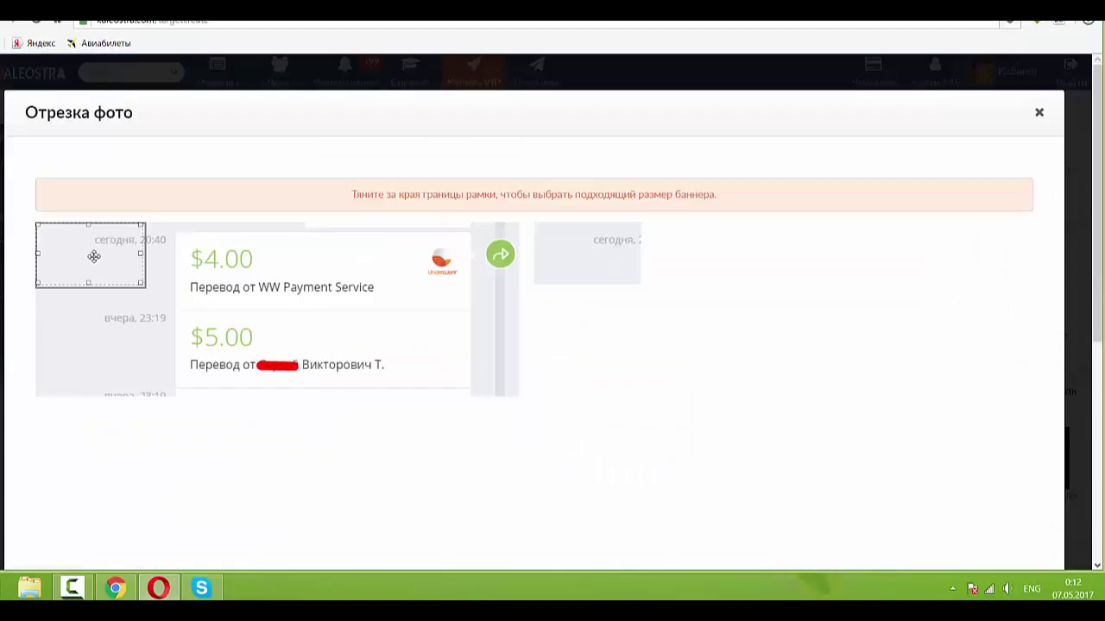
Crop the photo to the $4.00 and $5.00 transfer entries, excluding the grey side margins, and save the changes.
{"action": "left_click_drag", "start_coordinate": [94, 256], "coordinate": [204, 266]}
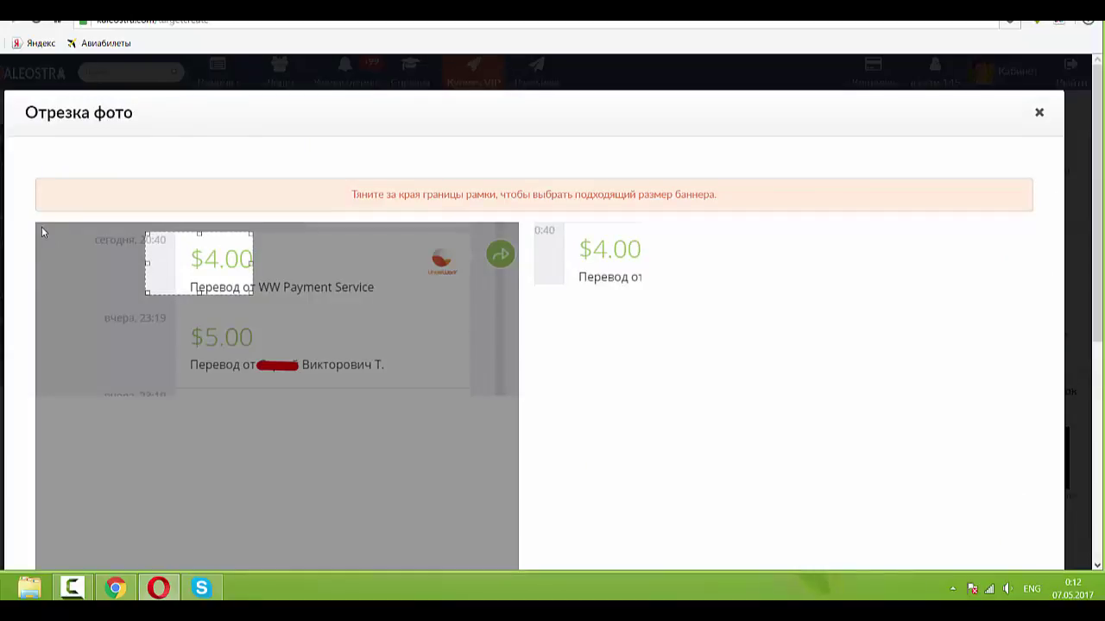
{"action": "left_click_drag", "start_coordinate": [178, 224], "coordinate": [491, 405]}
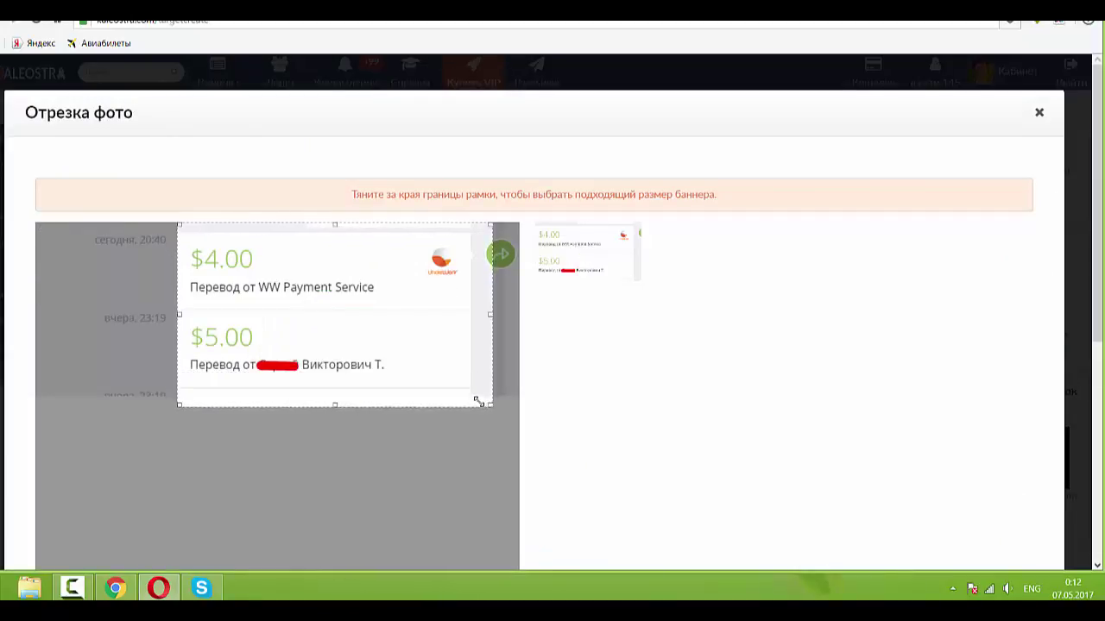
{"action": "left_click_drag", "start_coordinate": [477, 400], "coordinate": [469, 393]}
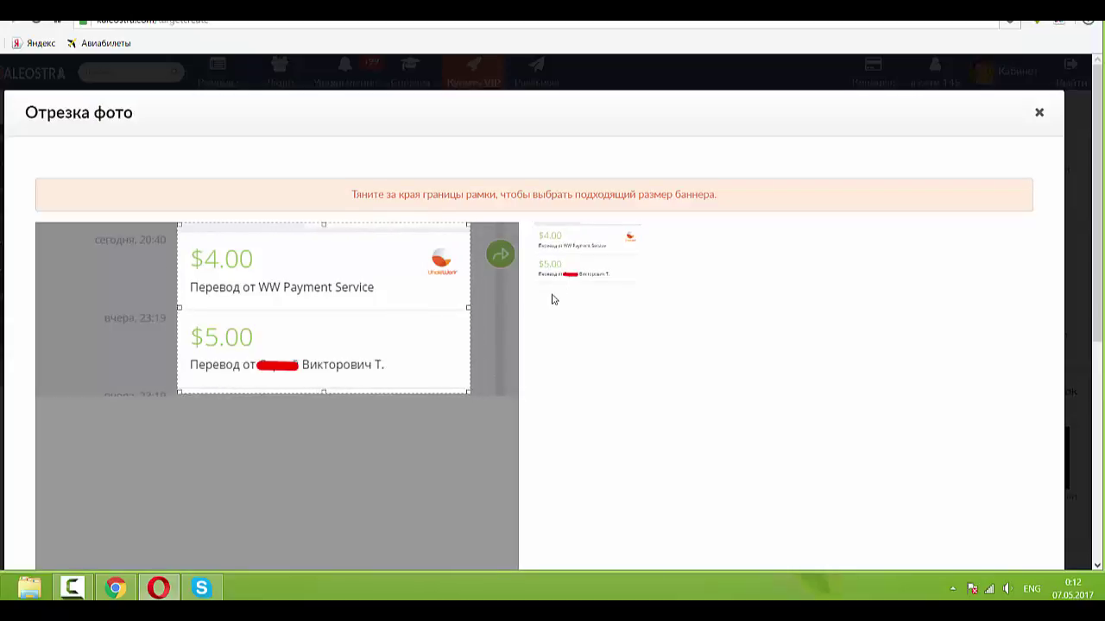
{"action": "scroll", "coordinate": [570, 355], "scroll_direction": "down", "scroll_amount": 5}
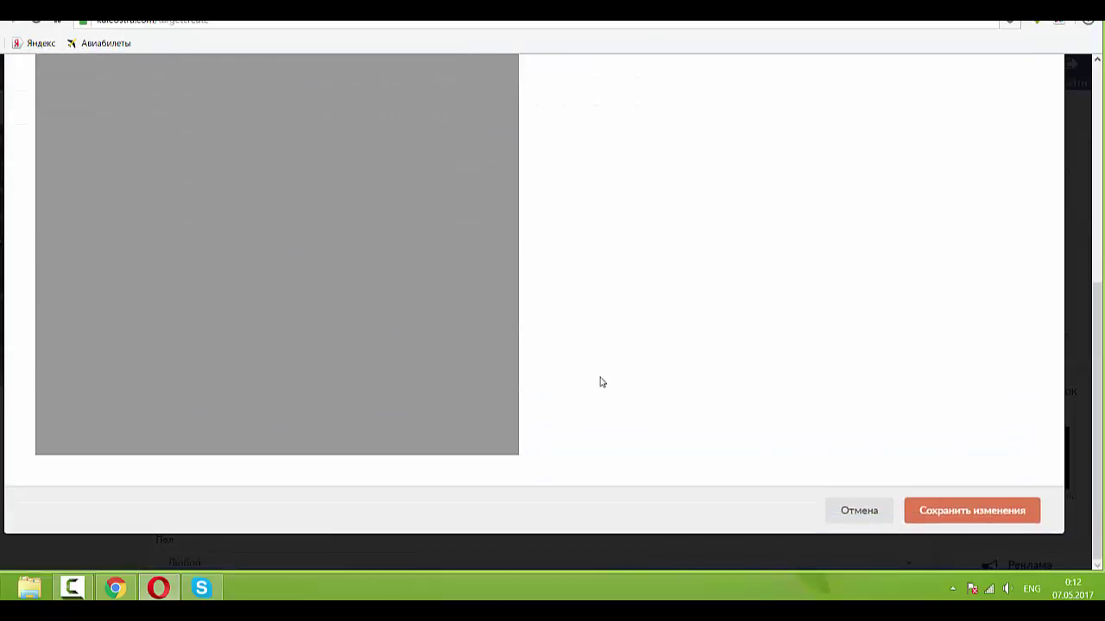
{"action": "left_click", "coordinate": [929, 515]}
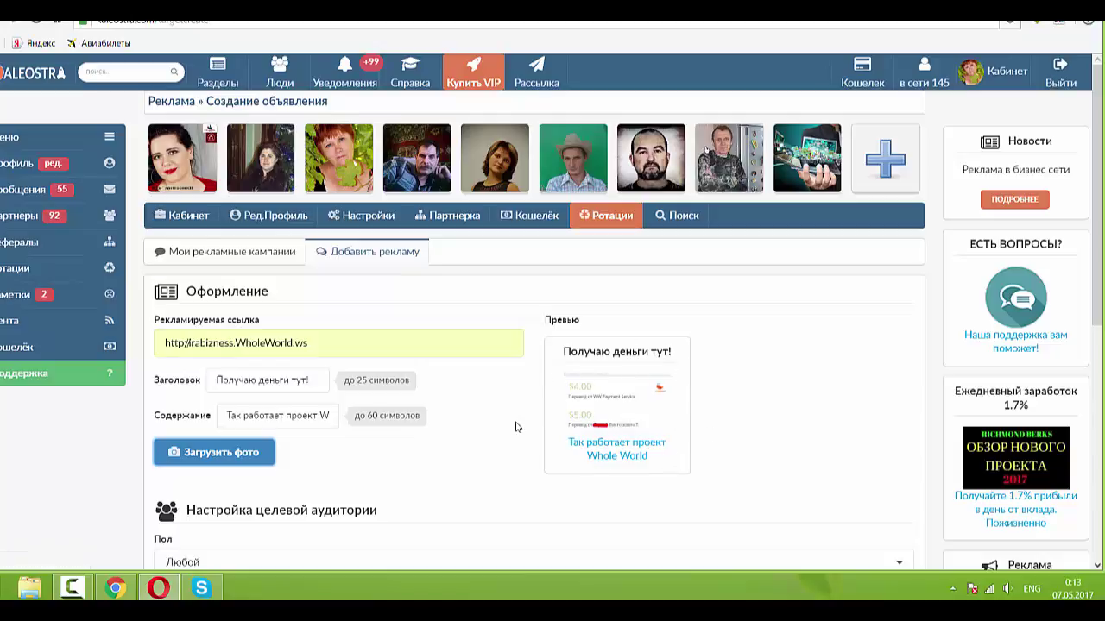
Set the minimum age of the ad's target audience to 23.
{"action": "scroll", "coordinate": [515, 427], "scroll_direction": "down", "scroll_amount": 3}
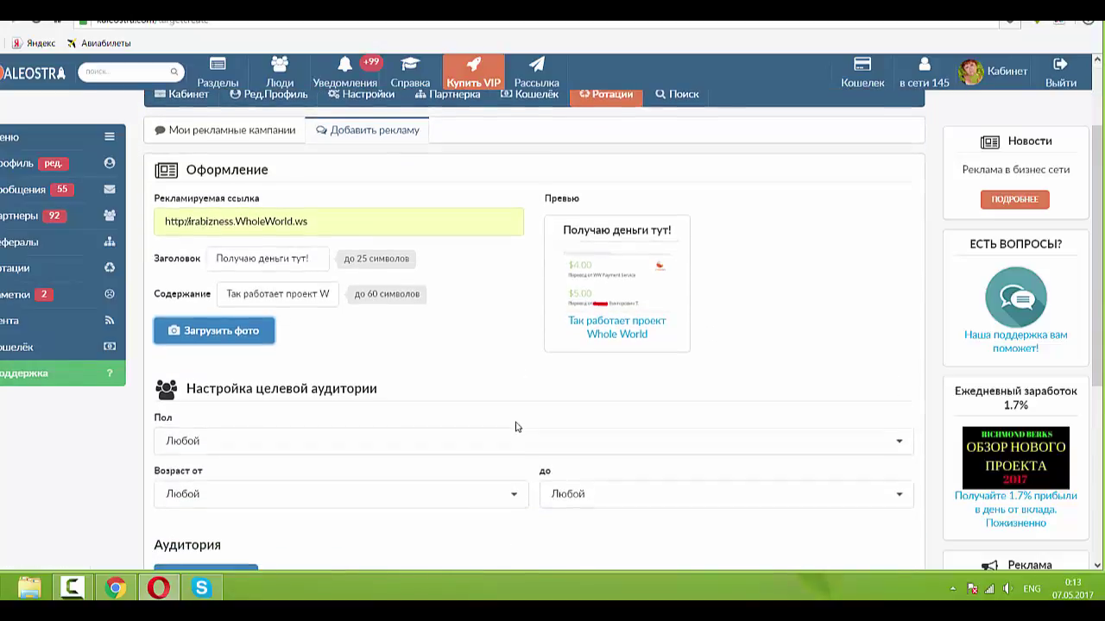
{"action": "scroll", "coordinate": [515, 426], "scroll_direction": "down", "scroll_amount": 1}
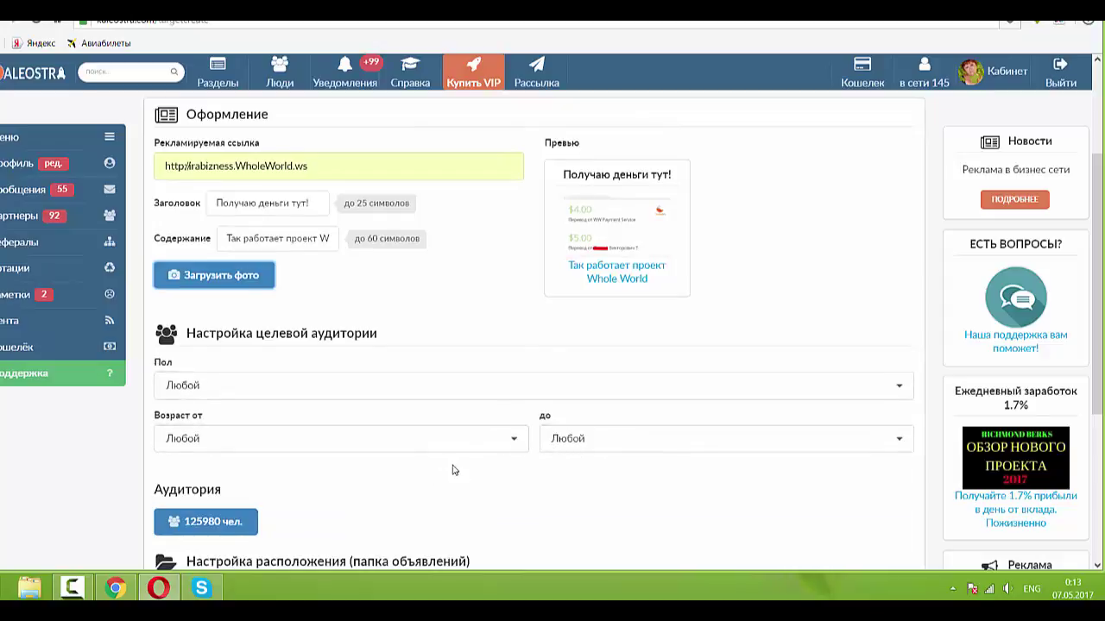
{"action": "left_click", "coordinate": [509, 443]}
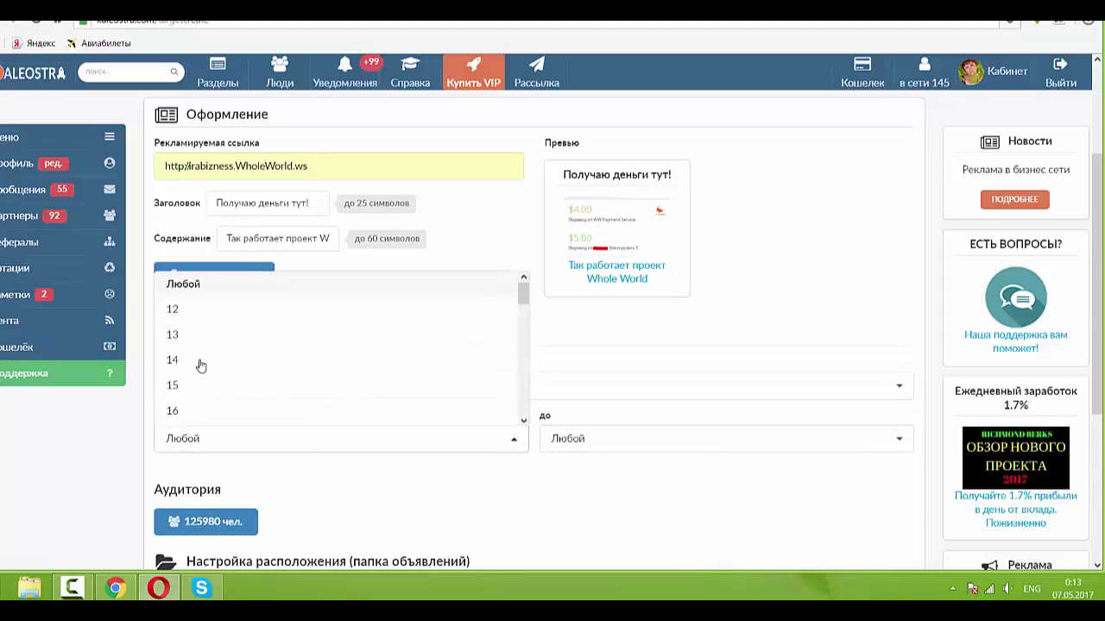
{"action": "scroll", "coordinate": [247, 374], "scroll_direction": "down", "scroll_amount": 1}
{"action": "scroll", "coordinate": [246, 374], "scroll_direction": "down", "scroll_amount": 2}
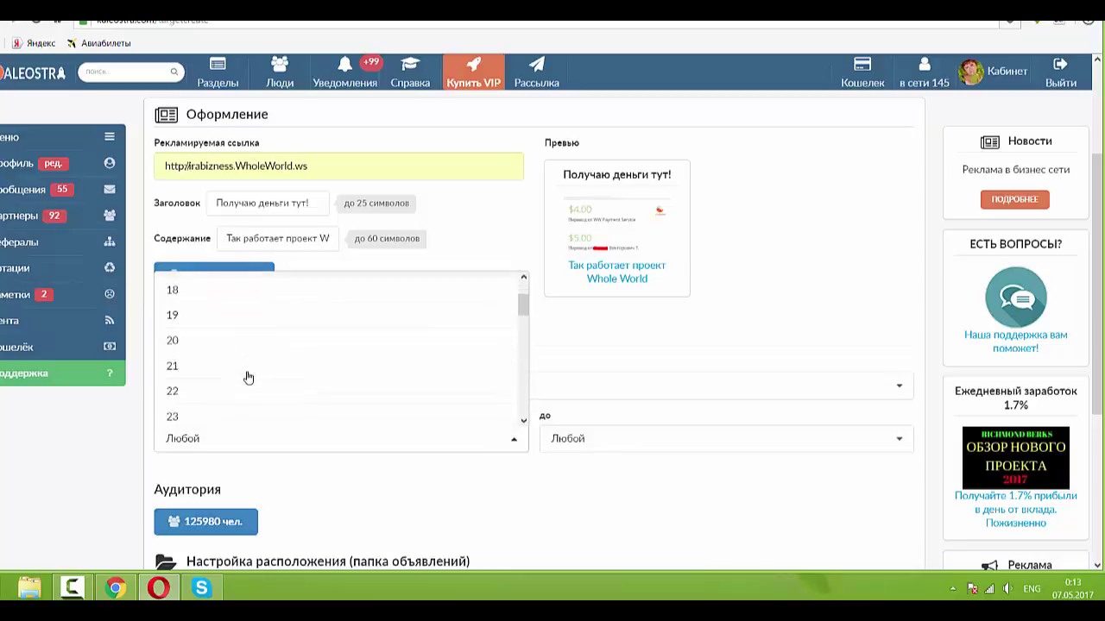
{"action": "left_click", "coordinate": [192, 416]}
Set the maximum age of the ad's target audience to 70.
{"action": "left_click", "coordinate": [583, 445]}
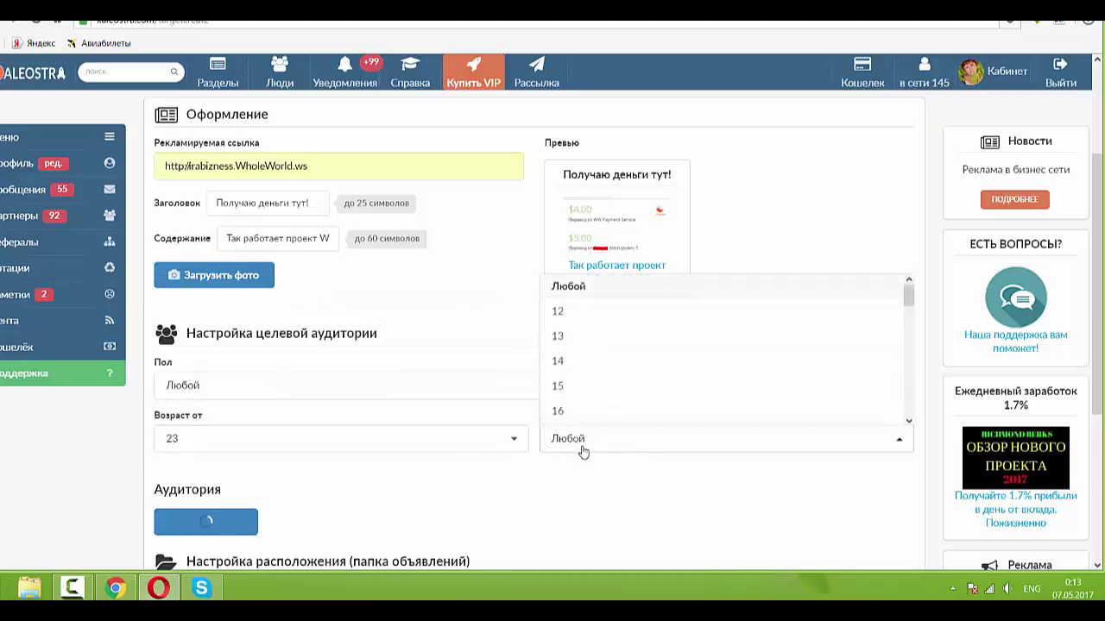
{"action": "scroll", "coordinate": [582, 409], "scroll_direction": "down", "scroll_amount": 3}
{"action": "scroll", "coordinate": [582, 412], "scroll_direction": "down", "scroll_amount": 12}
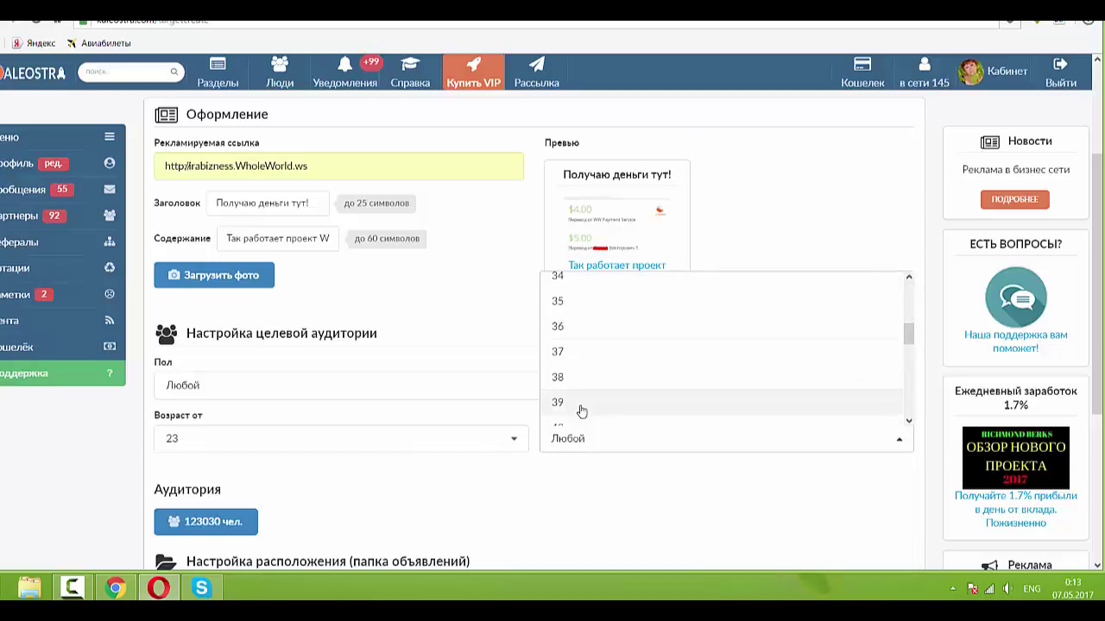
{"action": "scroll", "coordinate": [581, 411], "scroll_direction": "down", "scroll_amount": 3}
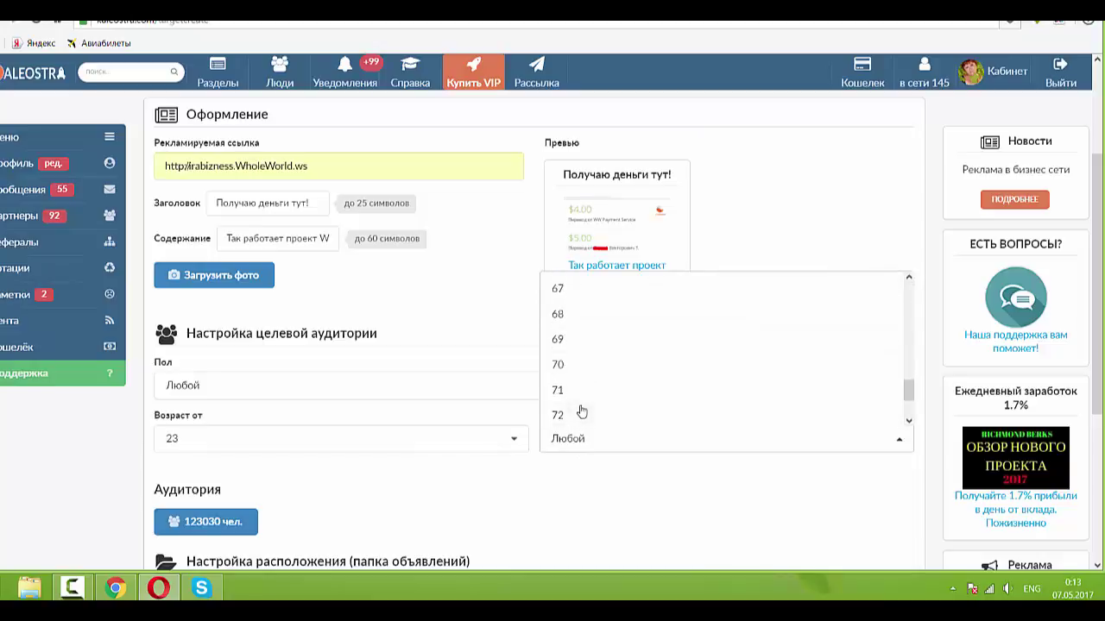
{"action": "left_click", "coordinate": [567, 363]}
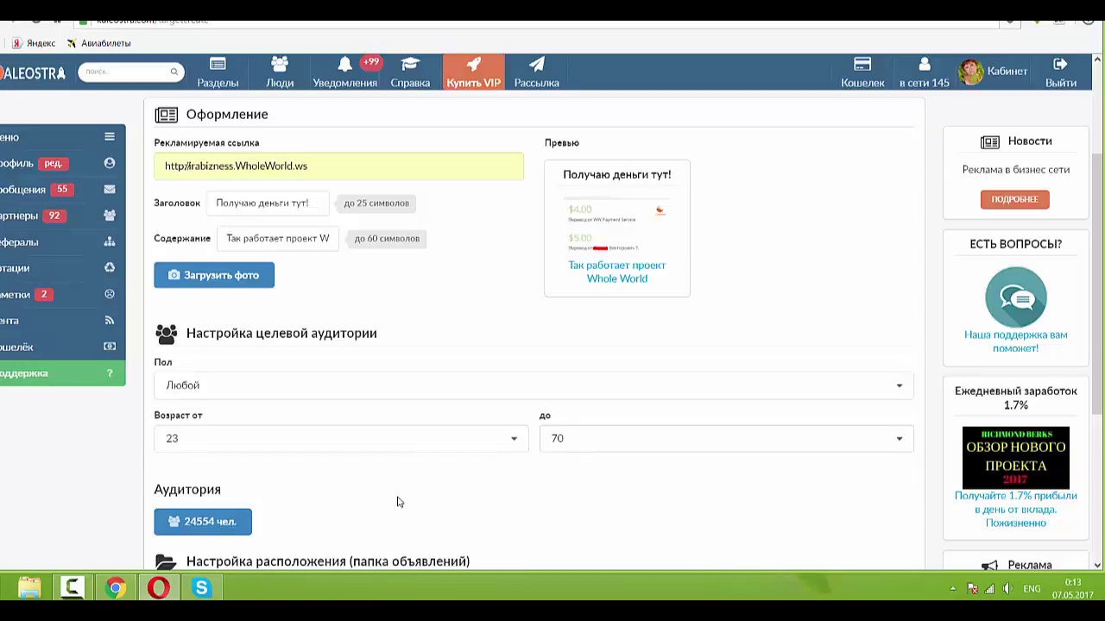
Place the ad in a new advertising campaign with the "Создать новую" option and create the ad.
{"action": "scroll", "coordinate": [571, 502], "scroll_direction": "down", "scroll_amount": 3}
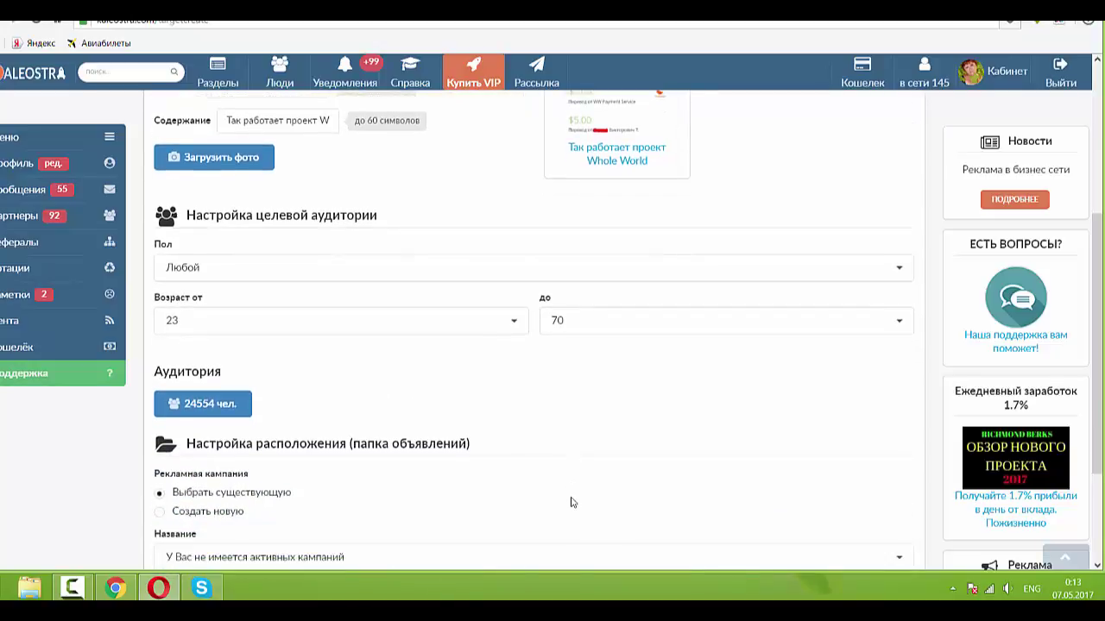
{"action": "scroll", "coordinate": [570, 502], "scroll_direction": "down", "scroll_amount": 2}
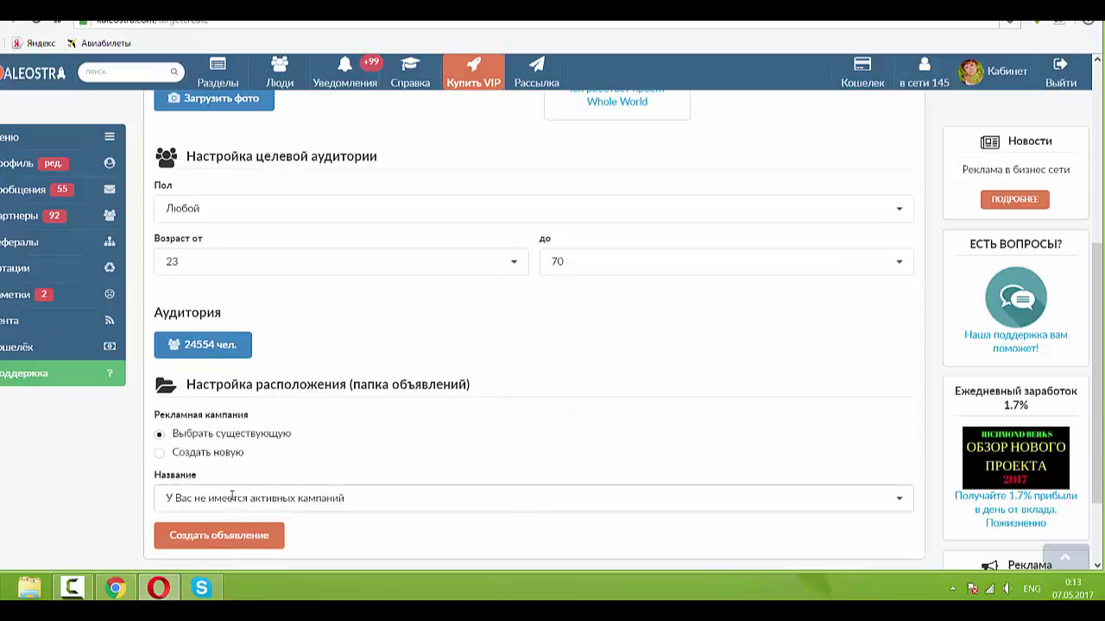
{"action": "left_click", "coordinate": [900, 503]}
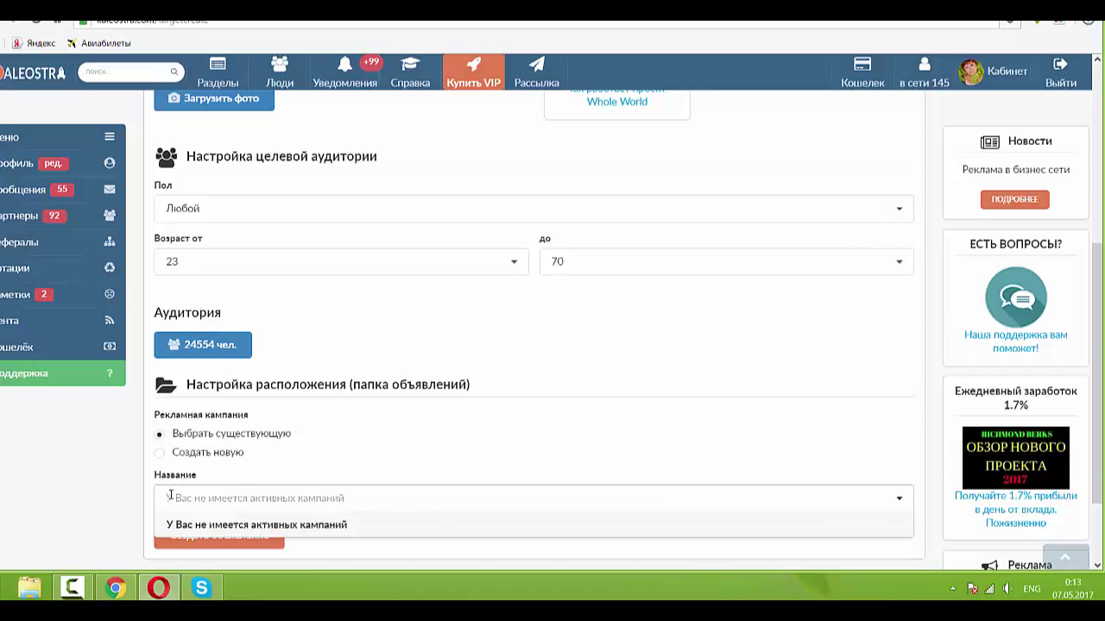
{"action": "left_click", "coordinate": [160, 453]}
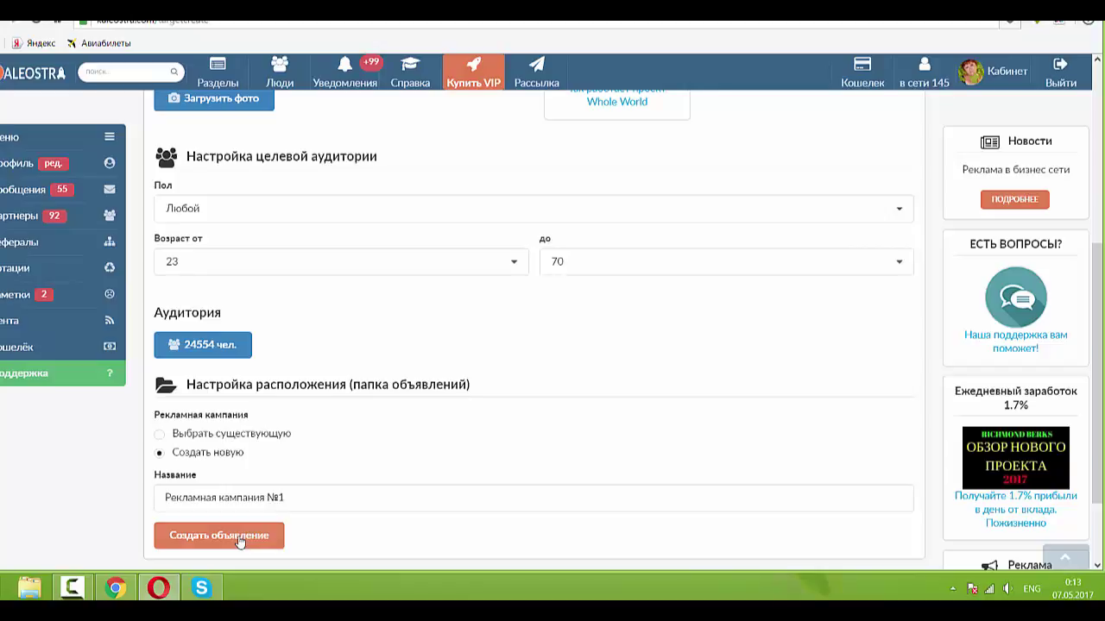
{"action": "key", "text": "Tab"}
{"action": "key", "text": "Return"}
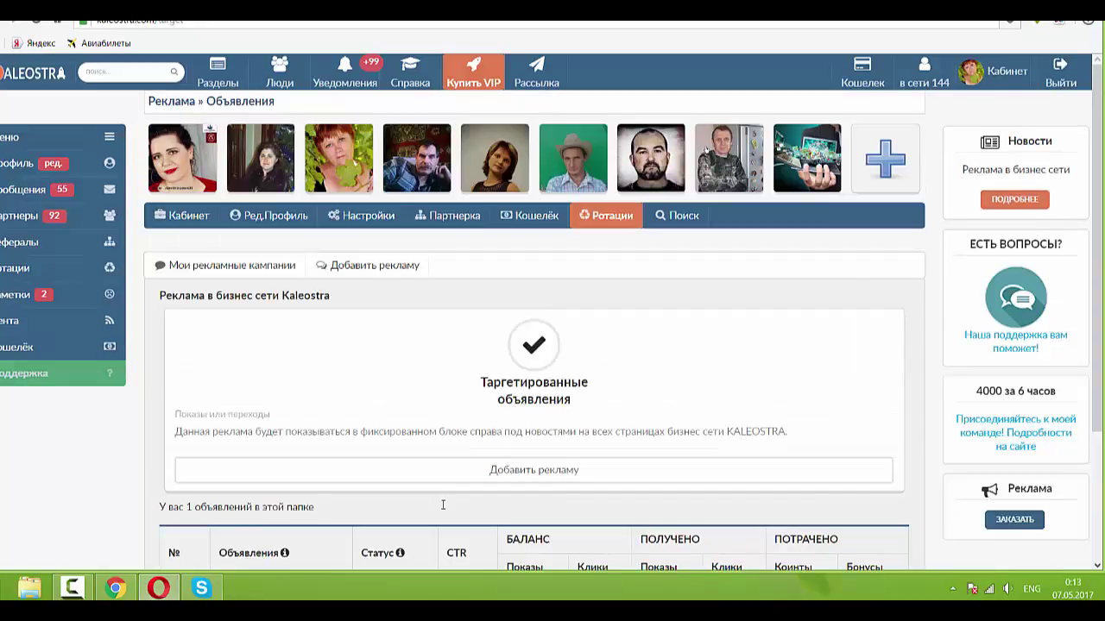
{"action": "scroll", "coordinate": [443, 507], "scroll_direction": "down", "scroll_amount": 1}
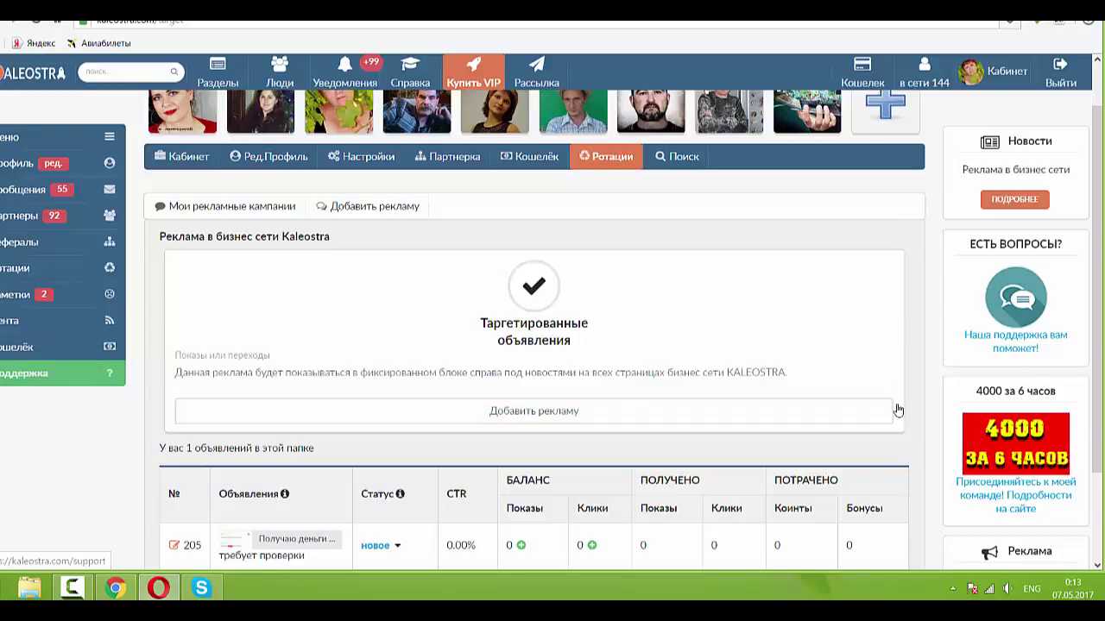
{"action": "scroll", "coordinate": [585, 431], "scroll_direction": "down", "scroll_amount": 1}
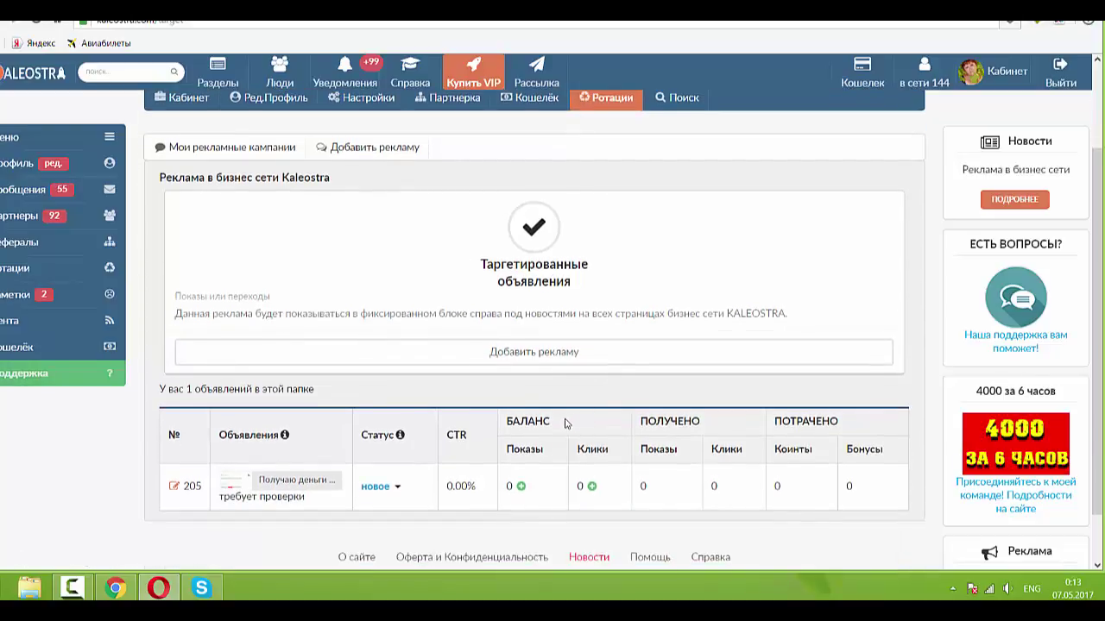